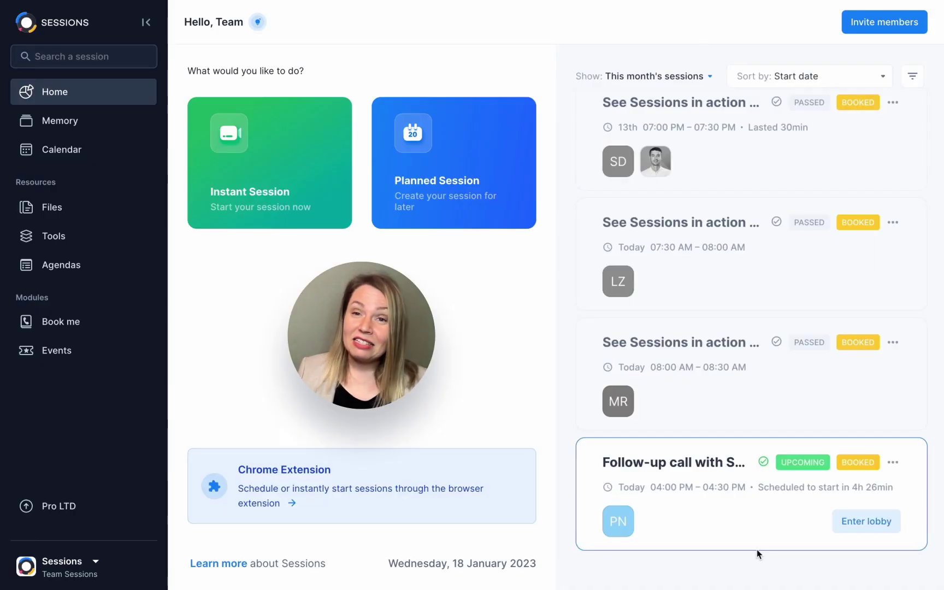
# Create a new agenda titled 'Sessions Product Demo'
pyautogui.scroll(10, 756, 548)
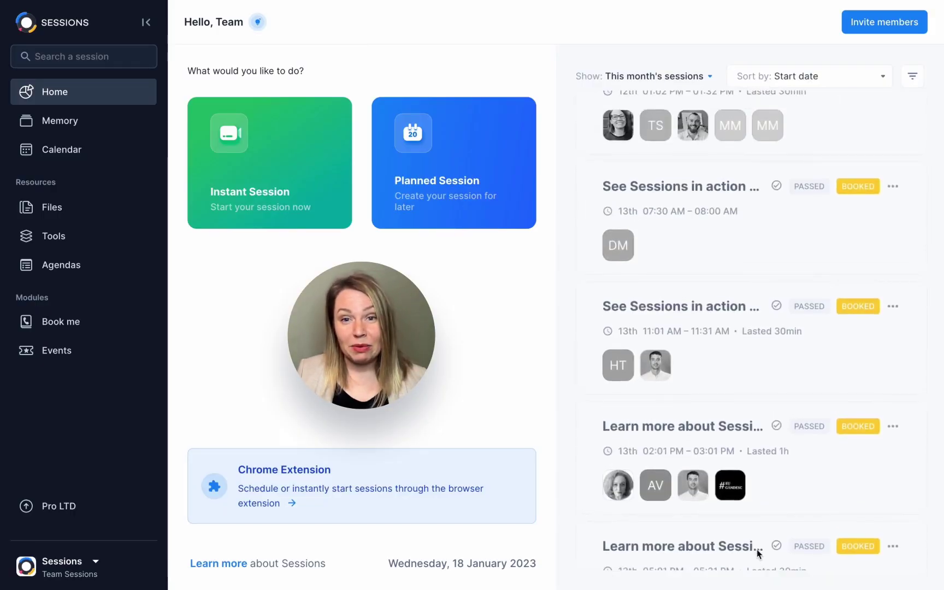
pyautogui.scroll(10, 756, 550)
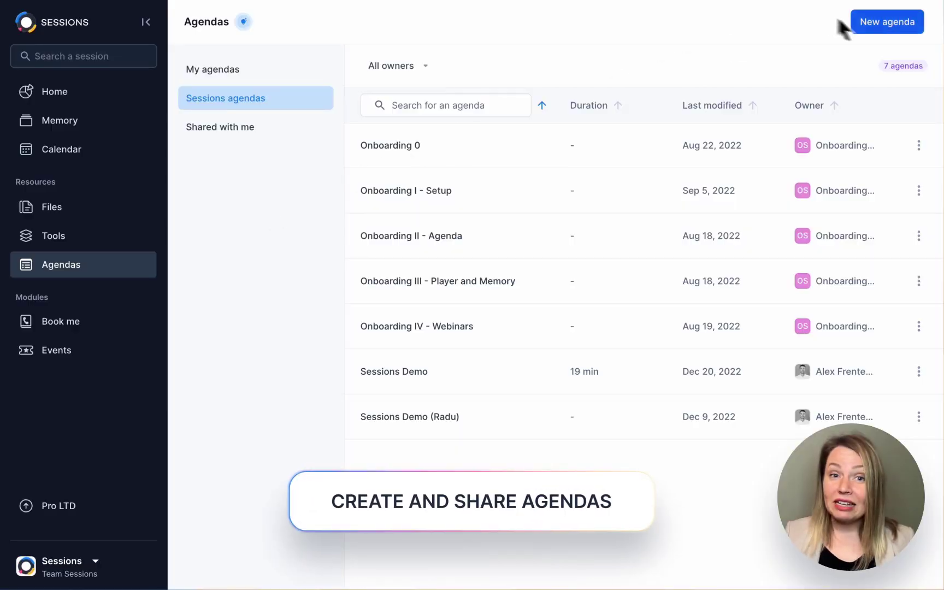
pyautogui.click(880, 22)
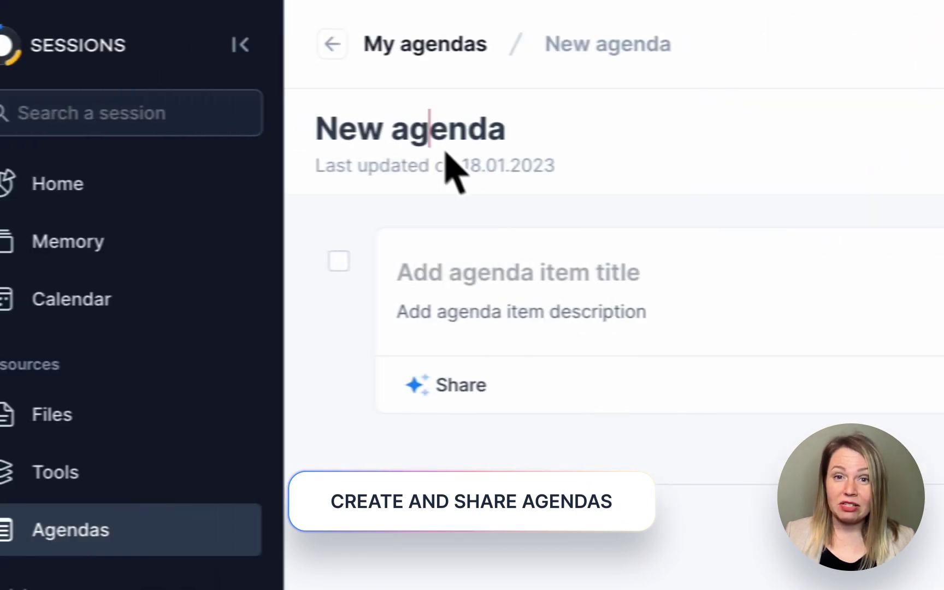
pyautogui.moveTo(505, 134); pyautogui.dragTo(304, 141)
pyautogui.write('Sessions Product Demo')
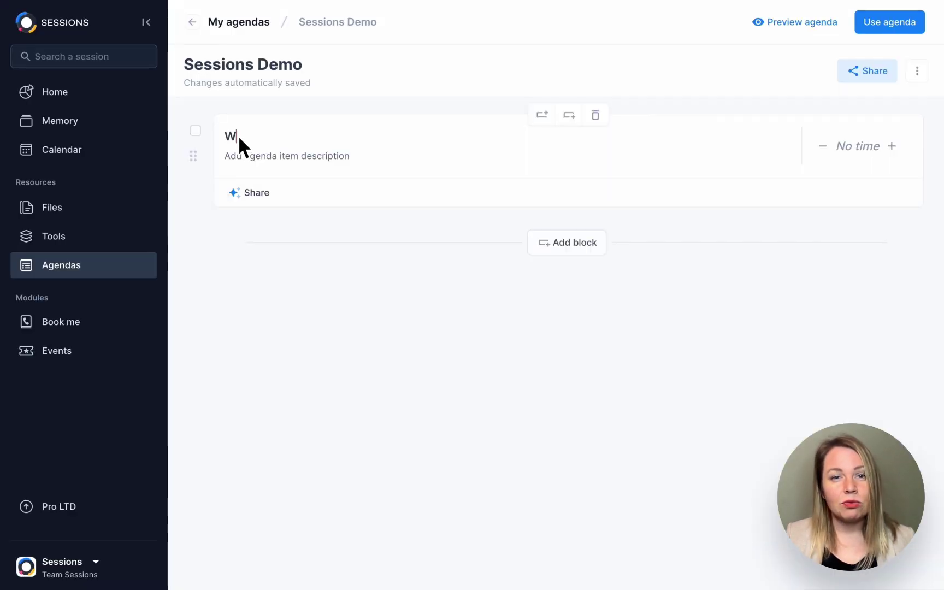
# Add a Welcome item ('It's great to have you here!') and a 'Let's learn more about Sessions' item
pyautogui.write('elcome')
pyautogui.click(230, 155)
pyautogui.write("It's great to h")
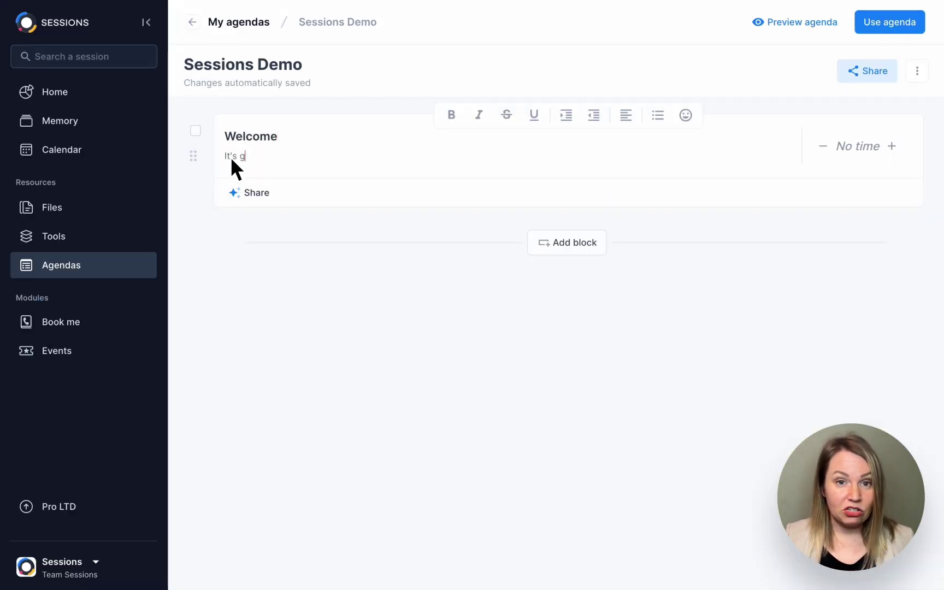
pyautogui.write('ave you here!')
pyautogui.click(567, 242)
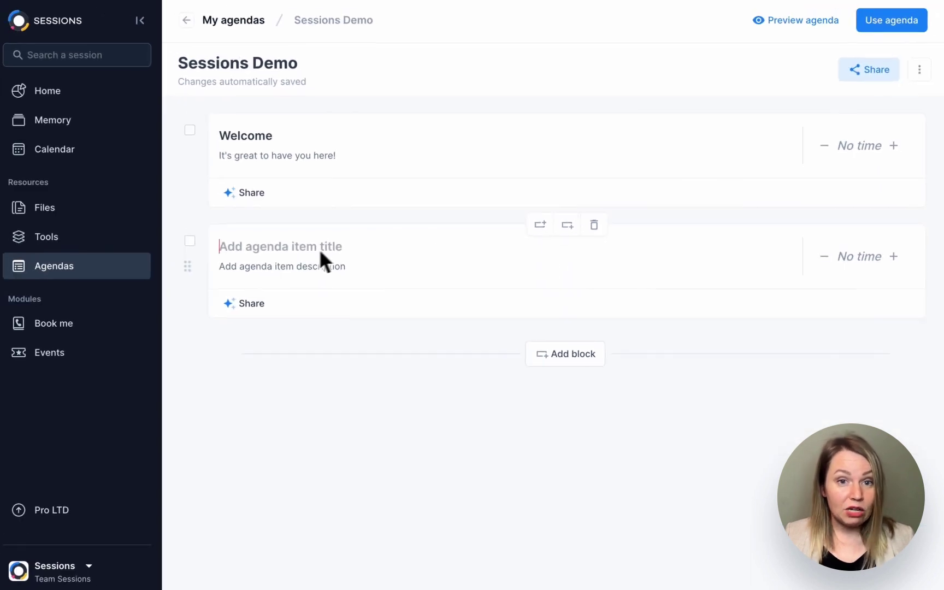
pyautogui.write("Let's learn more about ")
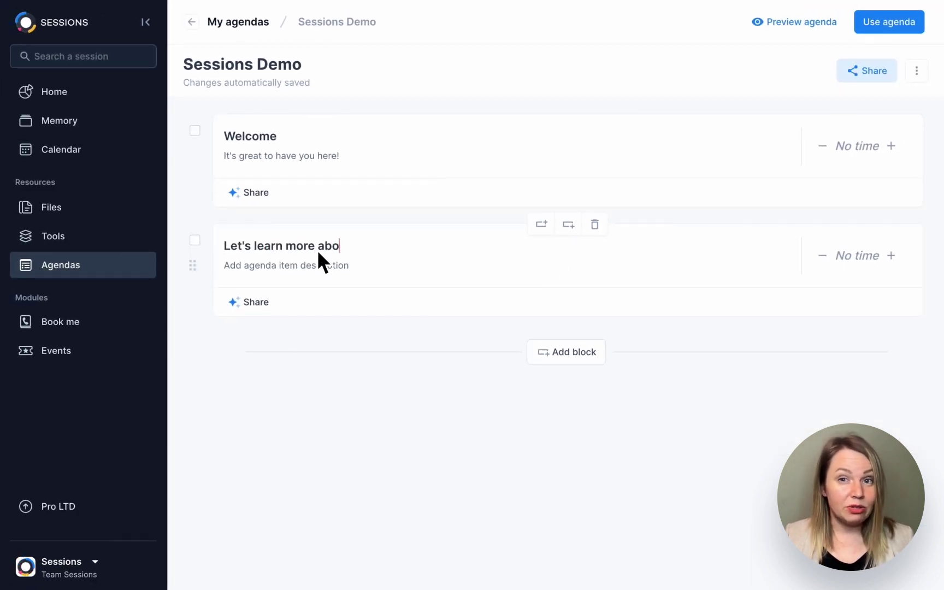
pyautogui.write('Sessions')
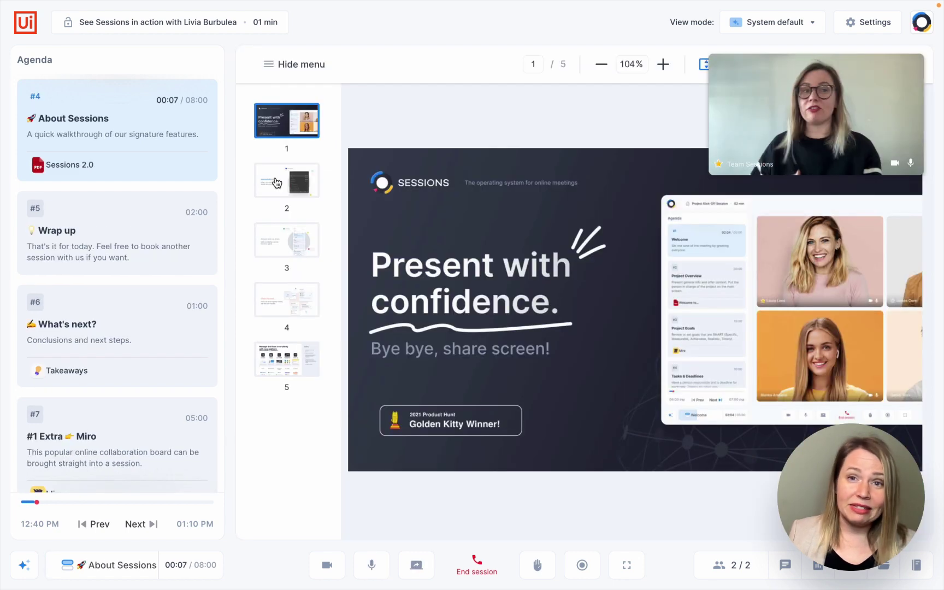
# Attach Demo Slides.pdf to the second agenda item
pyautogui.click(276, 182)
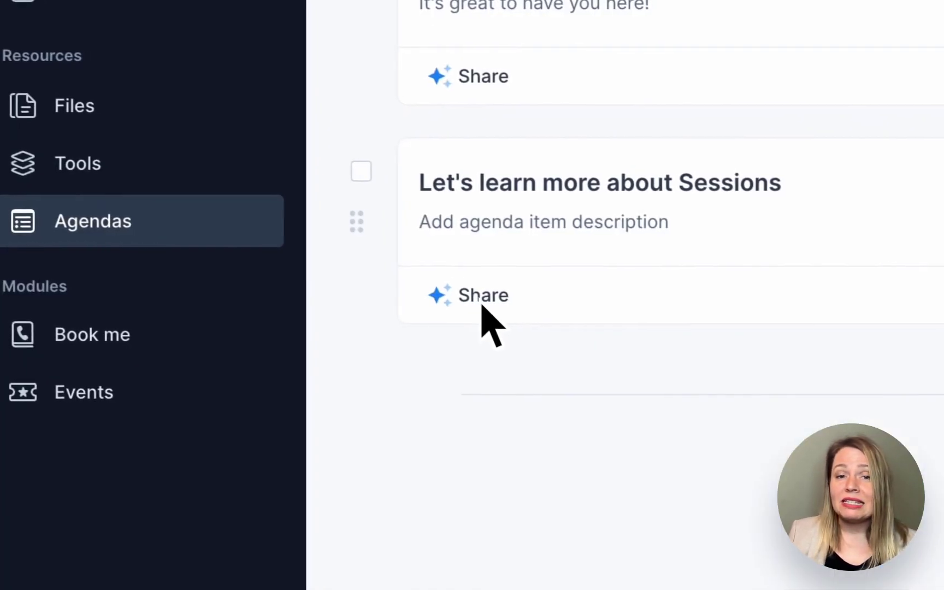
pyautogui.click(482, 305)
pyautogui.write('demo')
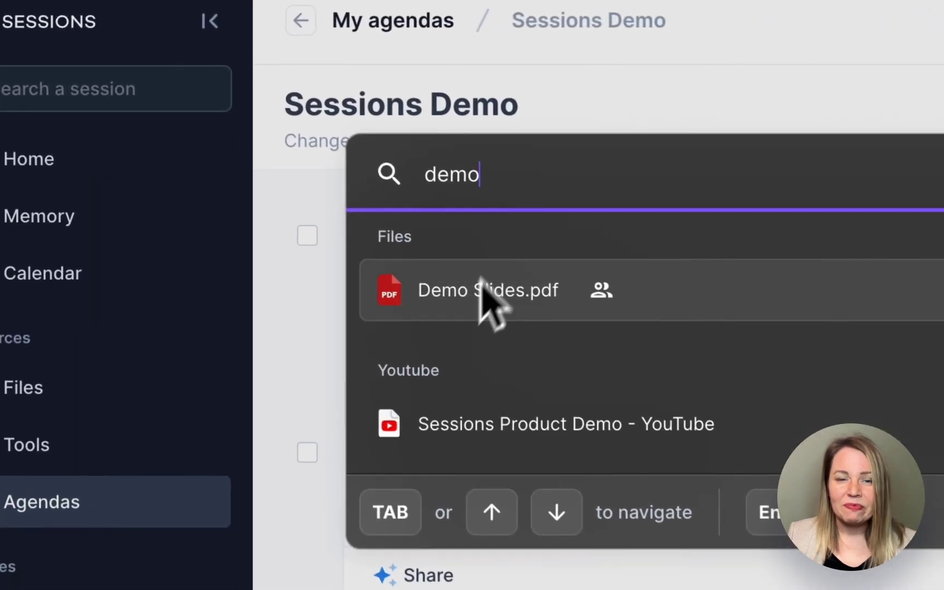
pyautogui.click(412, 244)
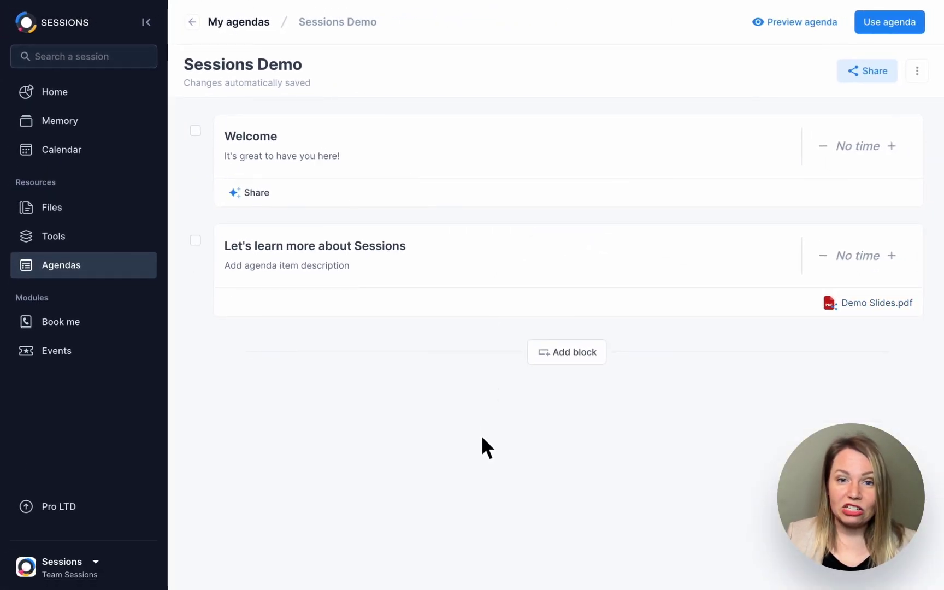
# Share the agenda with a suggested workspace member and confirm
pyautogui.click(865, 71)
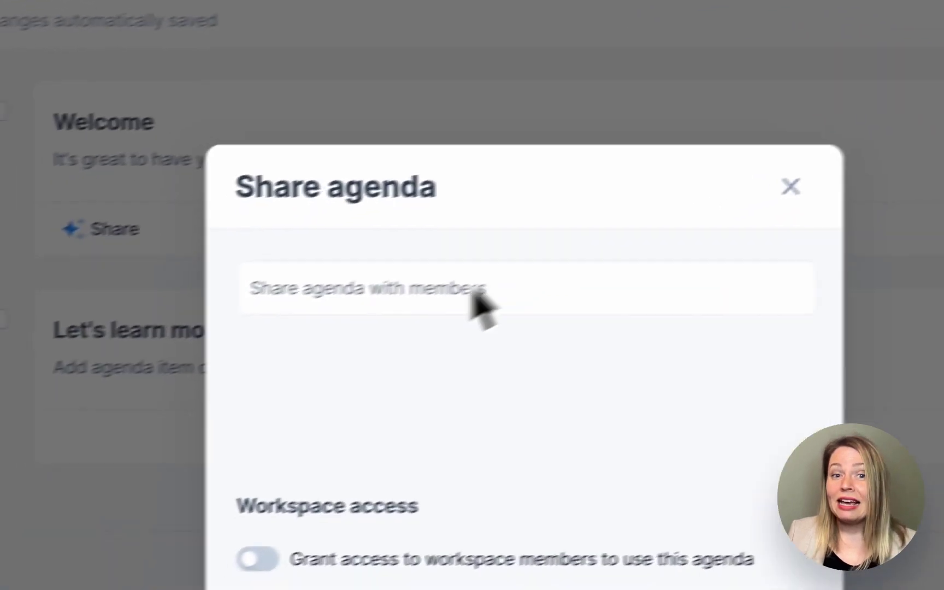
pyautogui.write('carl')
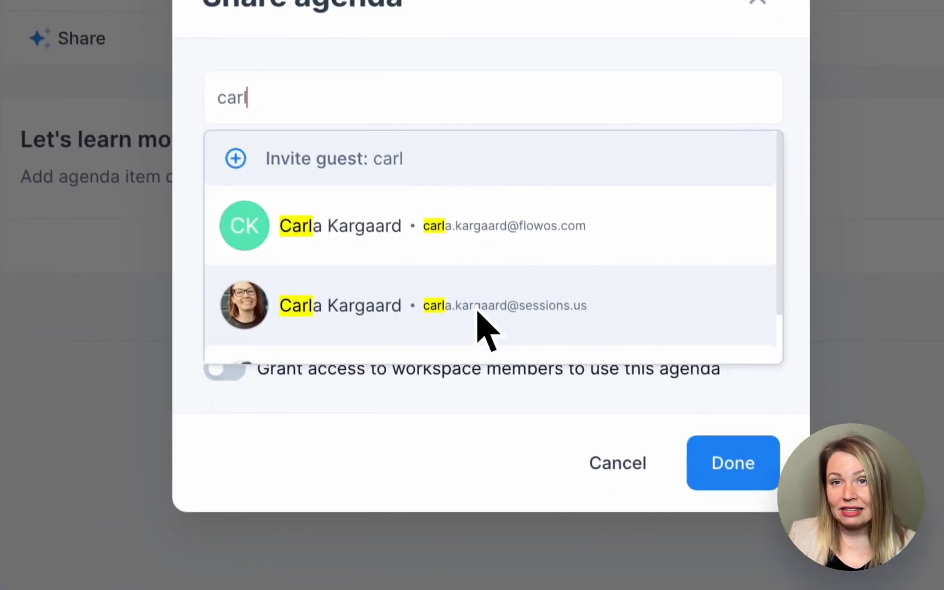
pyautogui.click(478, 313)
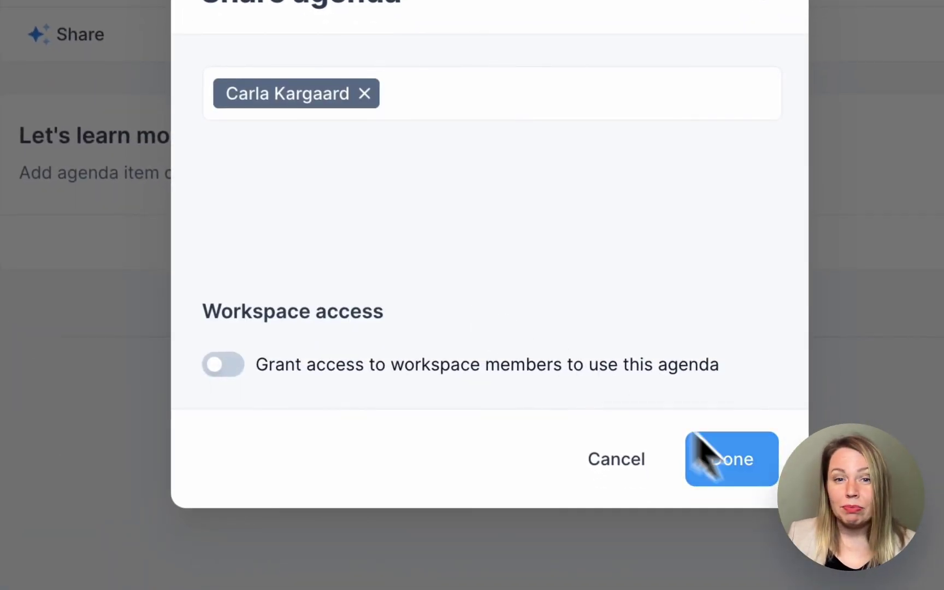
pyautogui.click(704, 454)
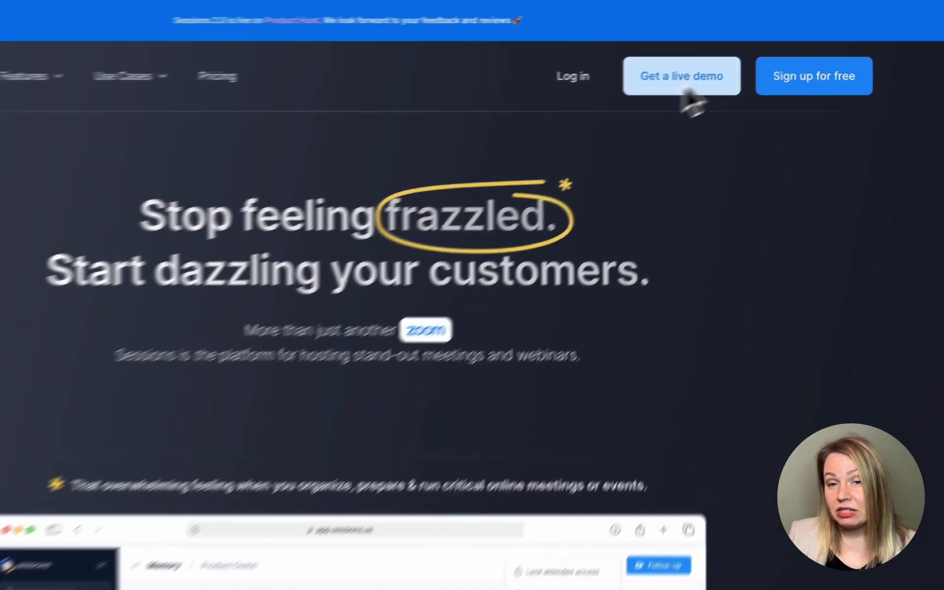
# Book a live demo at 03:00 PM on Wednesday 18 January and confirm the slot
pyautogui.click(703, 77)
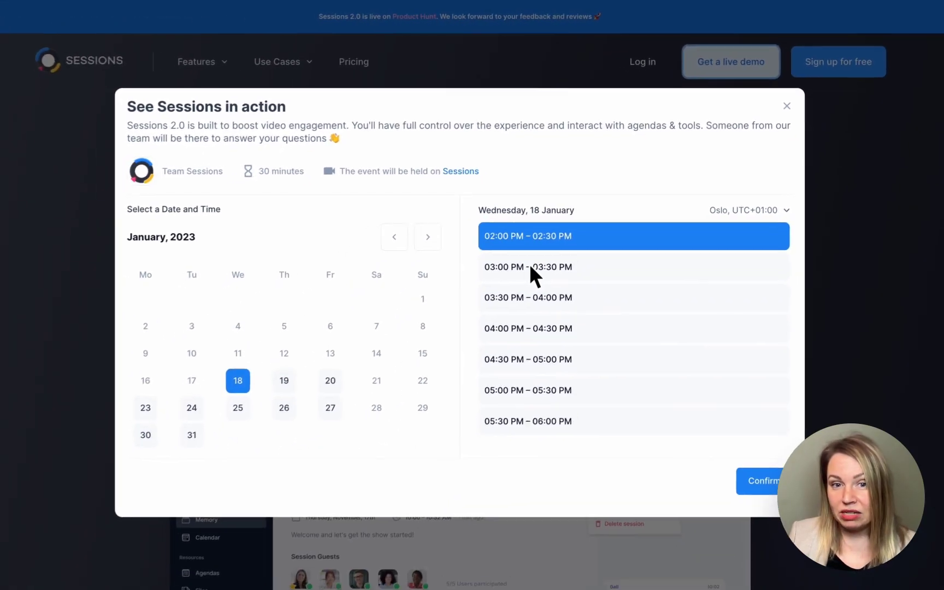
pyautogui.click(297, 417)
pyautogui.click(760, 476)
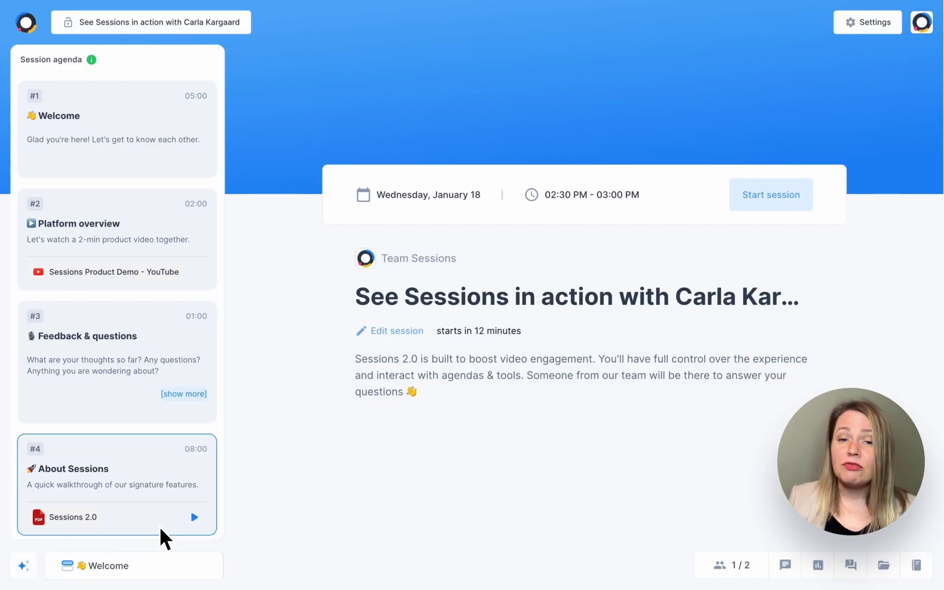
# Delete the 'Anything you are wondering about?' line from Feedback & questions and update the agenda
pyautogui.click(133, 558)
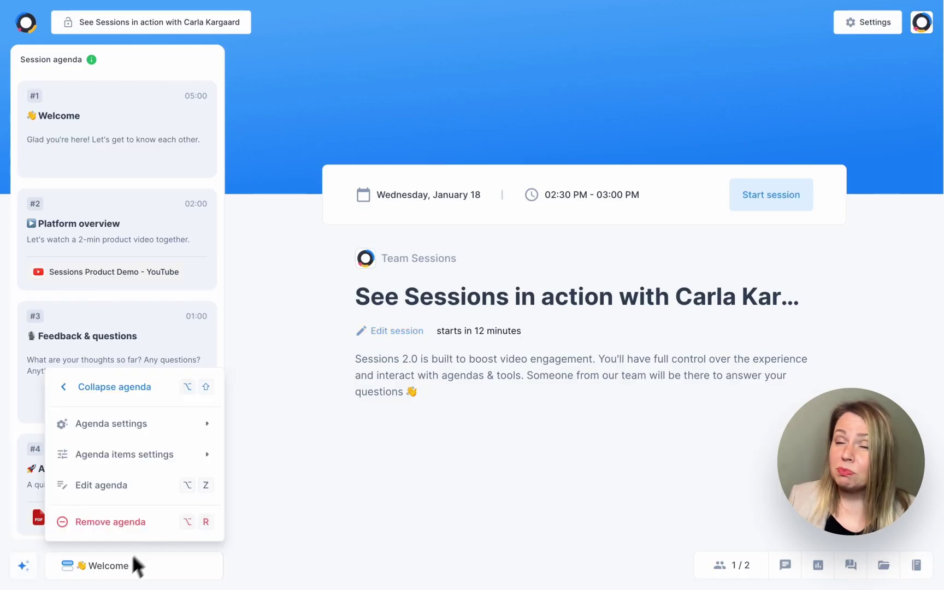
pyautogui.click(117, 484)
pyautogui.moveTo(147, 298); pyautogui.dragTo(167, 299)
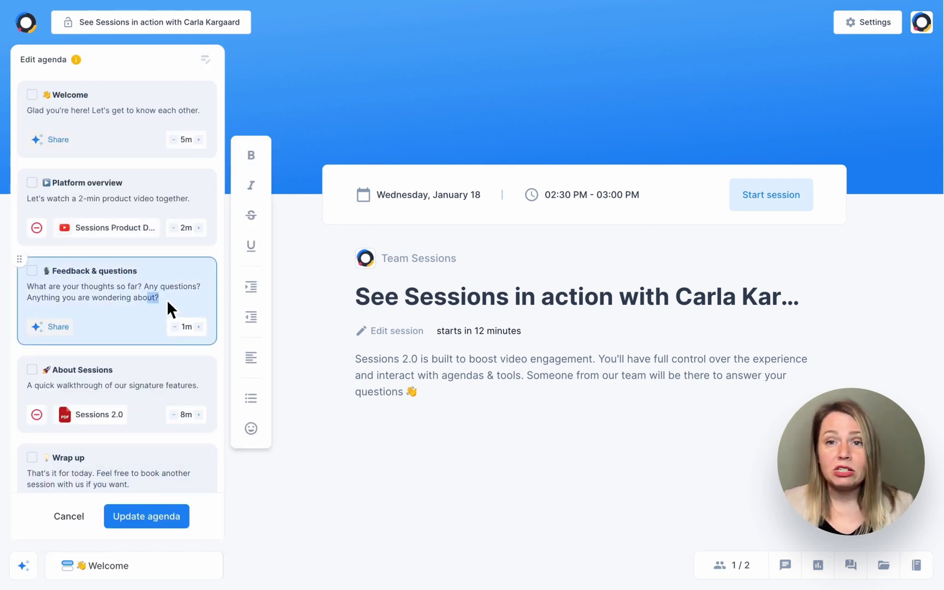
pyautogui.press('BackSpace')
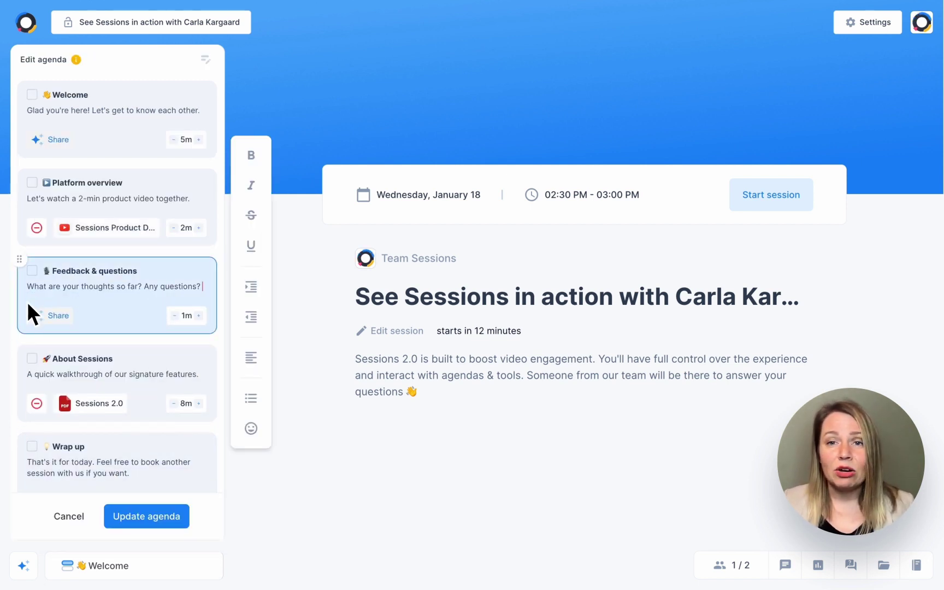
pyautogui.click(131, 519)
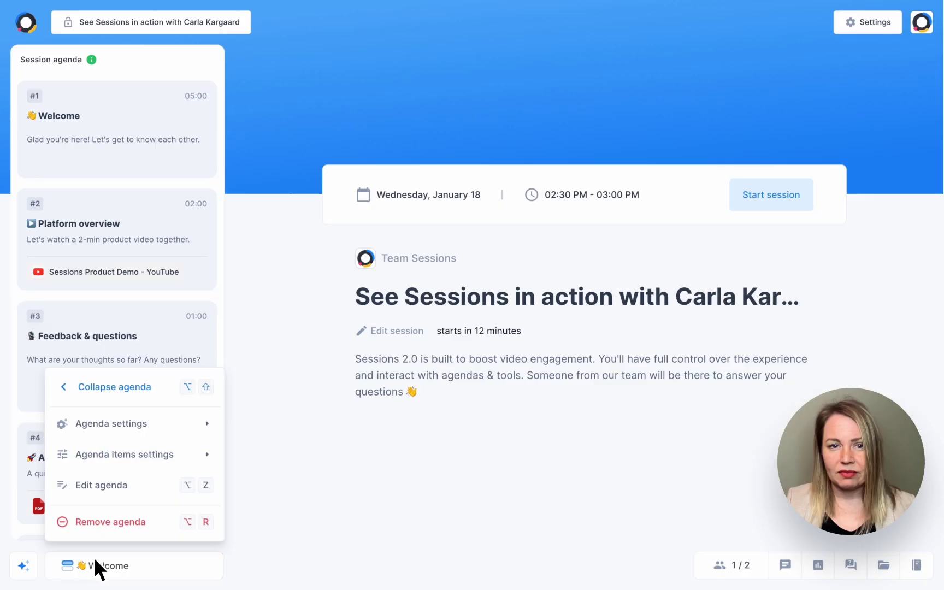
# Review the agenda visibility and autoplay settings, then hide and reshow the agenda panel
pyautogui.click(137, 424)
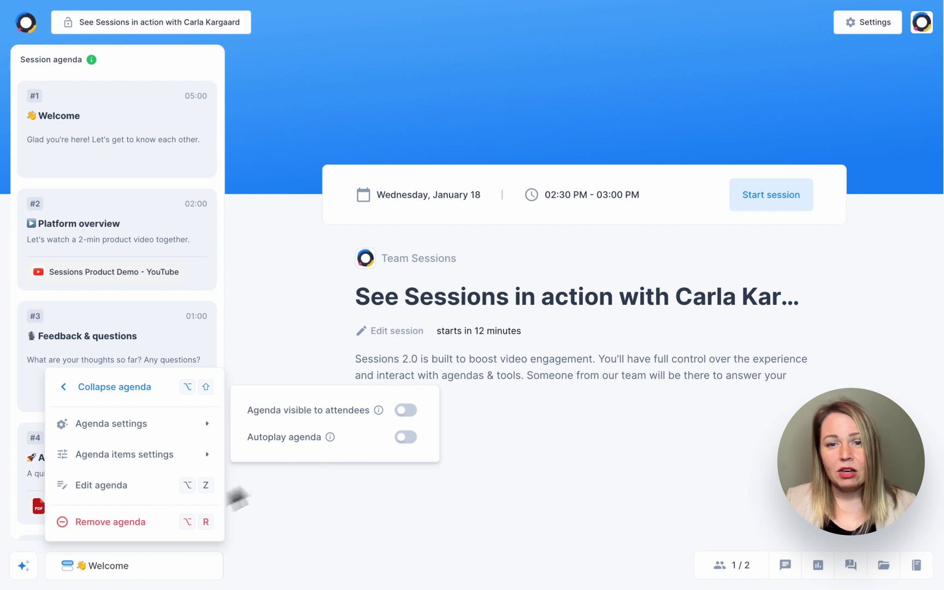
pyautogui.click(97, 578)
pyautogui.click(101, 577)
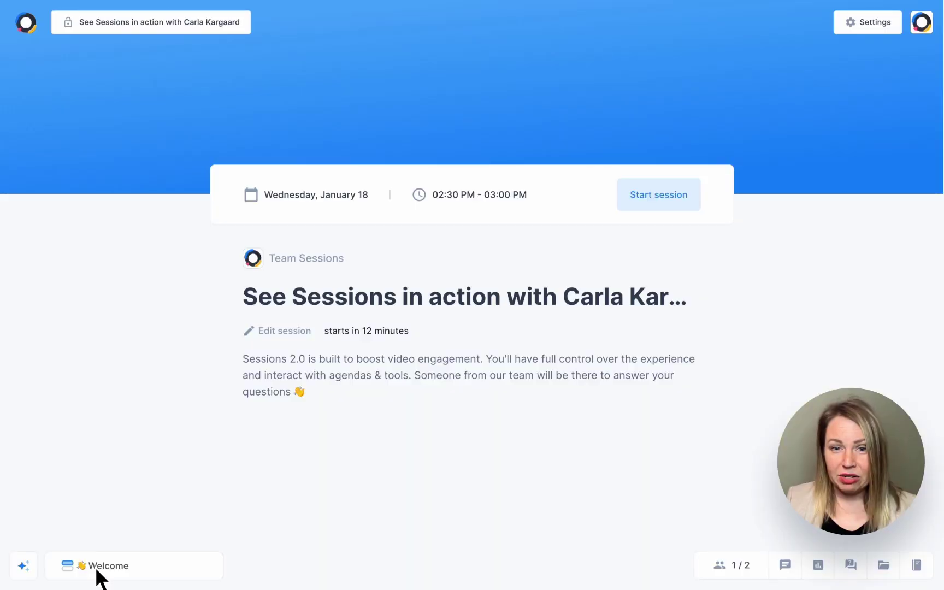
pyautogui.click(95, 568)
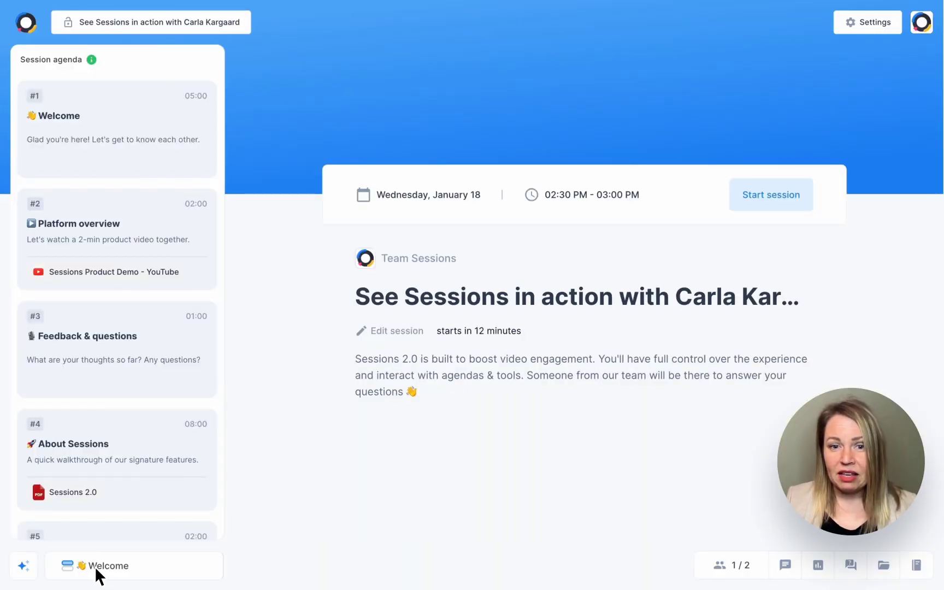
# Open the Share Palette from the sparkle button at the bottom-left
pyautogui.click(34, 571)
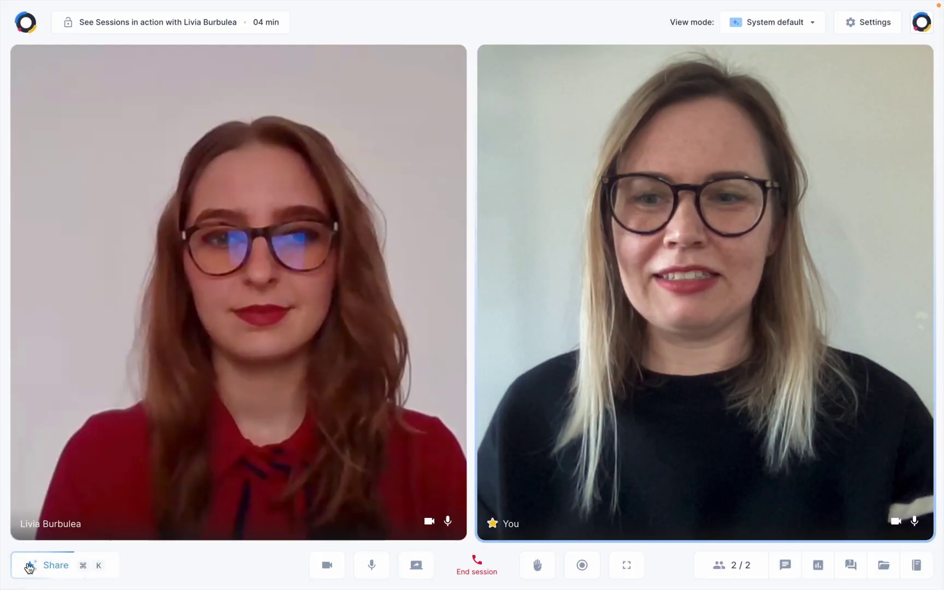
# Embed the UiPath website as a tool in the call and dismiss its cookie notice
pyautogui.click(28, 566)
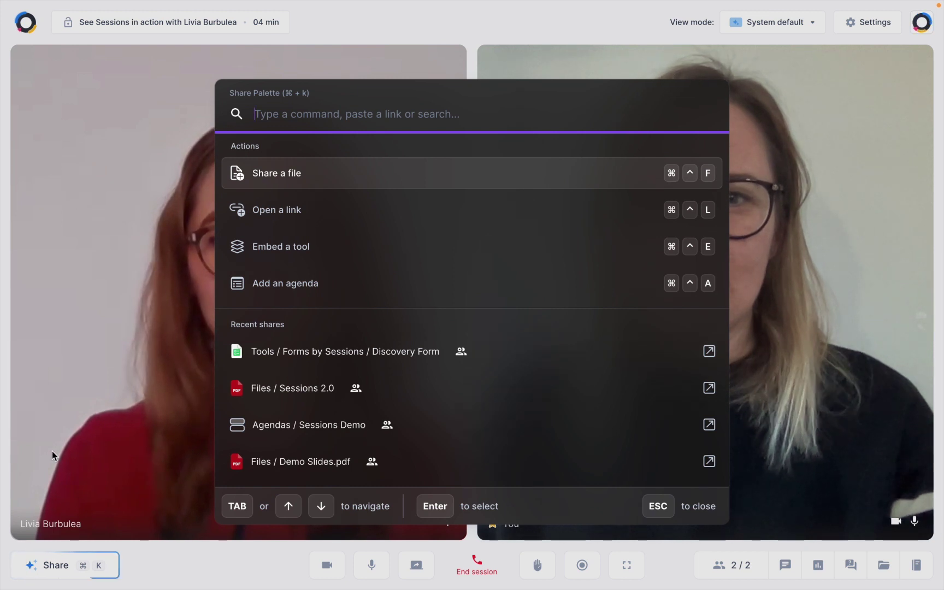
pyautogui.click(269, 245)
pyautogui.scroll(-5, 337, 381)
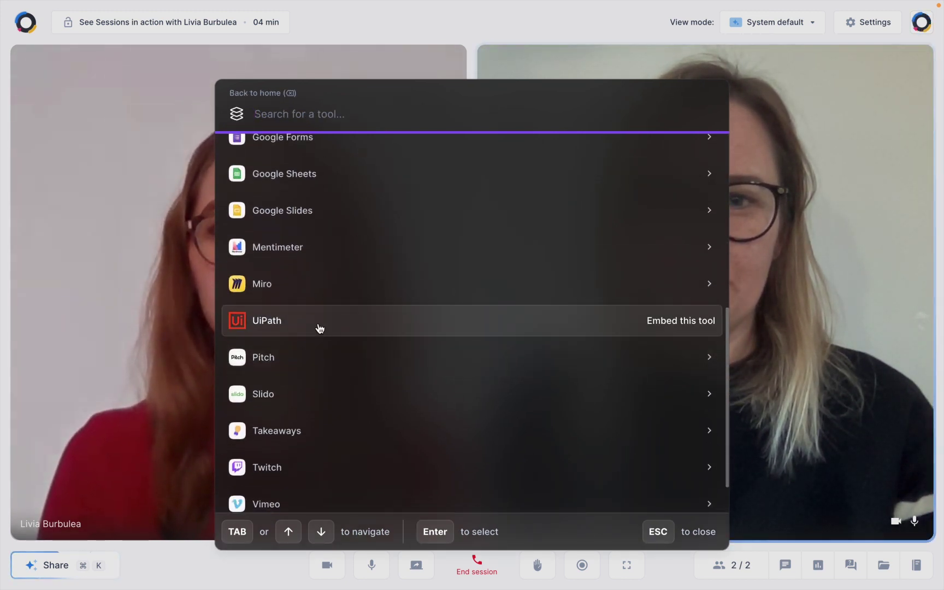
pyautogui.click(319, 327)
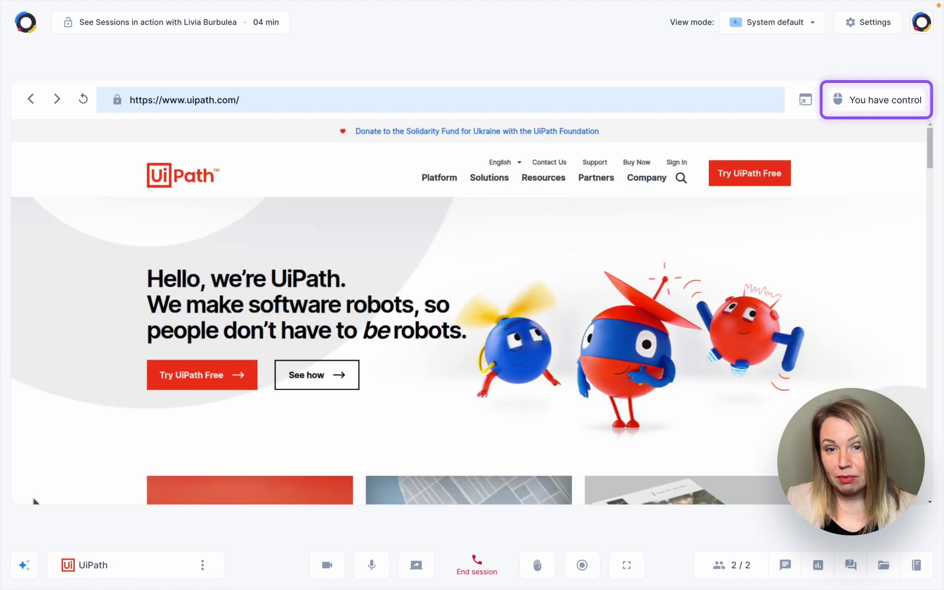
pyautogui.click(917, 400)
pyautogui.scroll(-5, 631, 352)
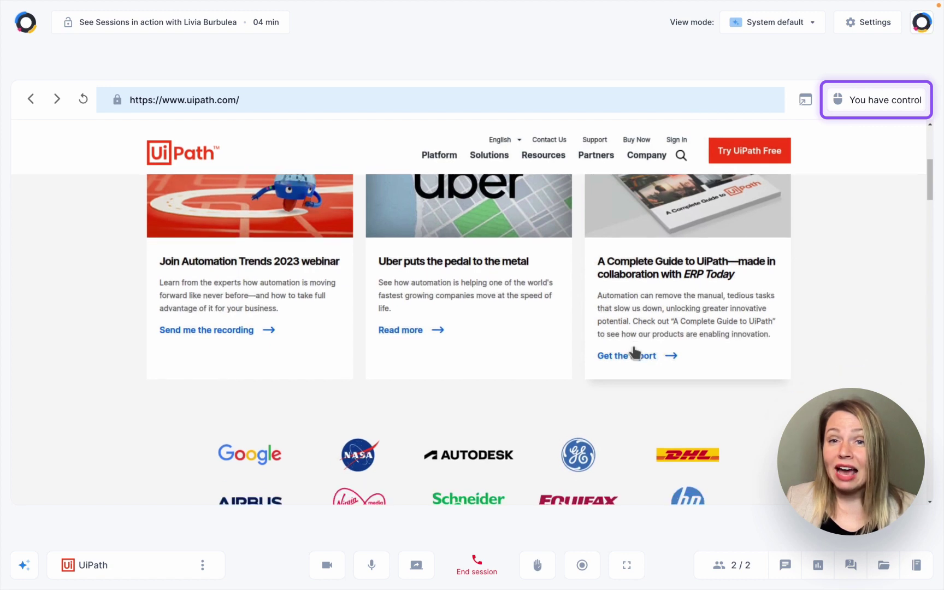
pyautogui.scroll(-3, 633, 352)
pyautogui.moveTo(136, 558)
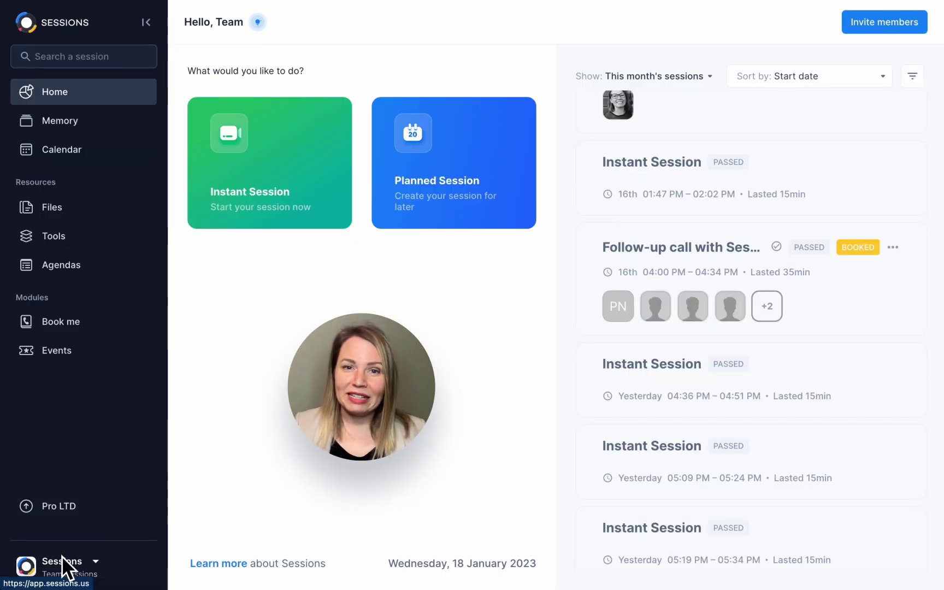
# Give My Product tool the UiPath logo, name UiPath and a software-robots description
pyautogui.click(62, 558)
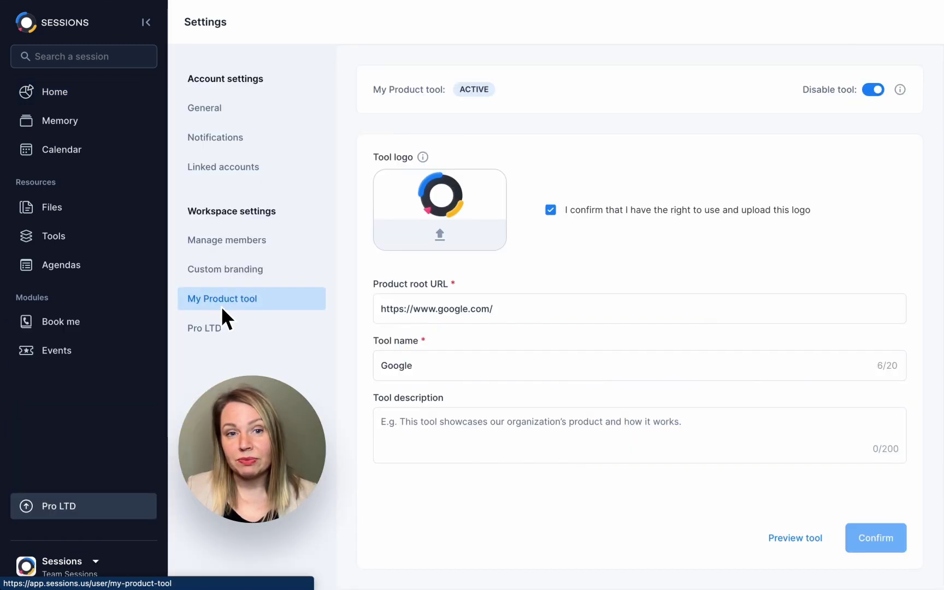
pyautogui.click(440, 234)
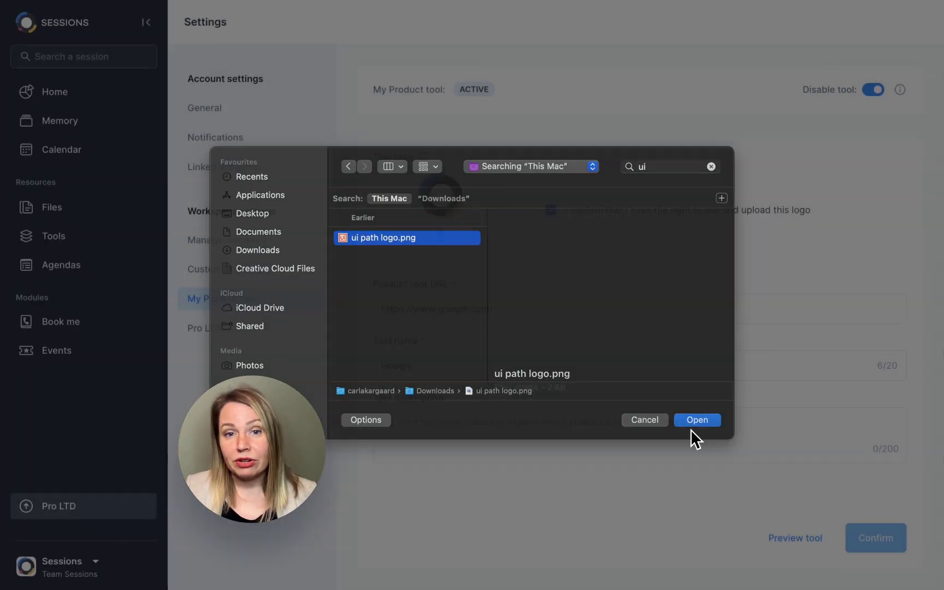
pyautogui.click(692, 425)
pyautogui.doubleClick(416, 365)
pyautogui.write('UiPath')
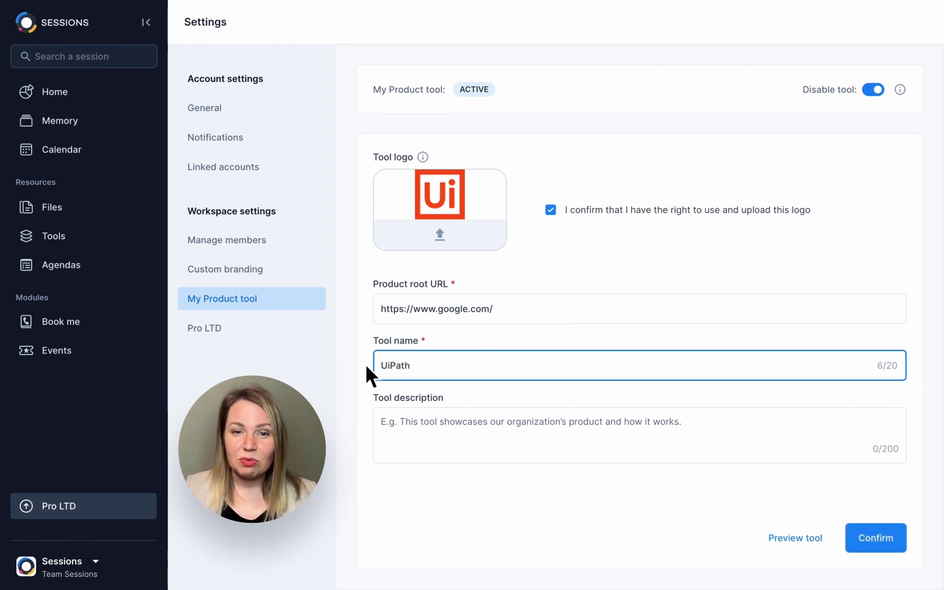
pyautogui.click(418, 431)
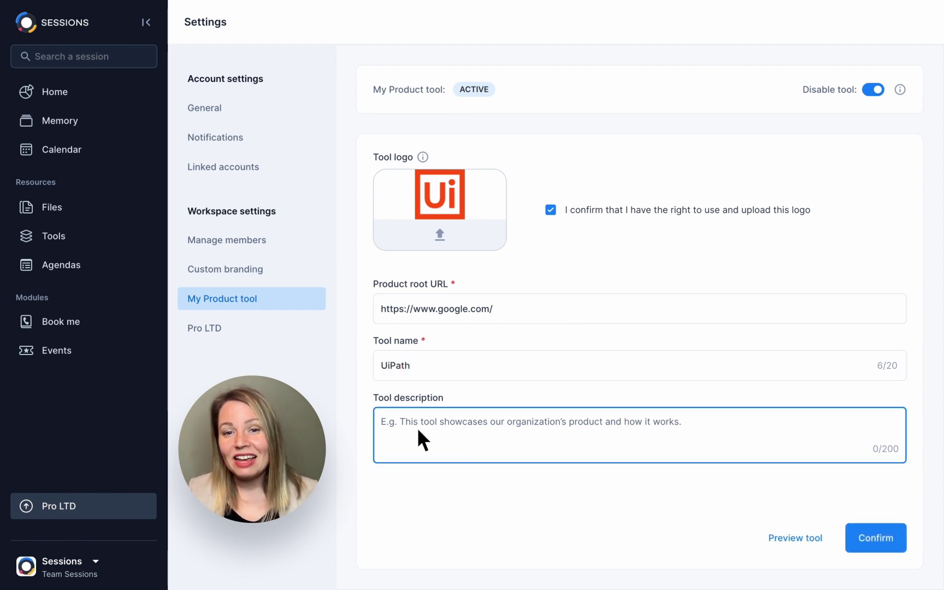
pyautogui.write('We make software robo')
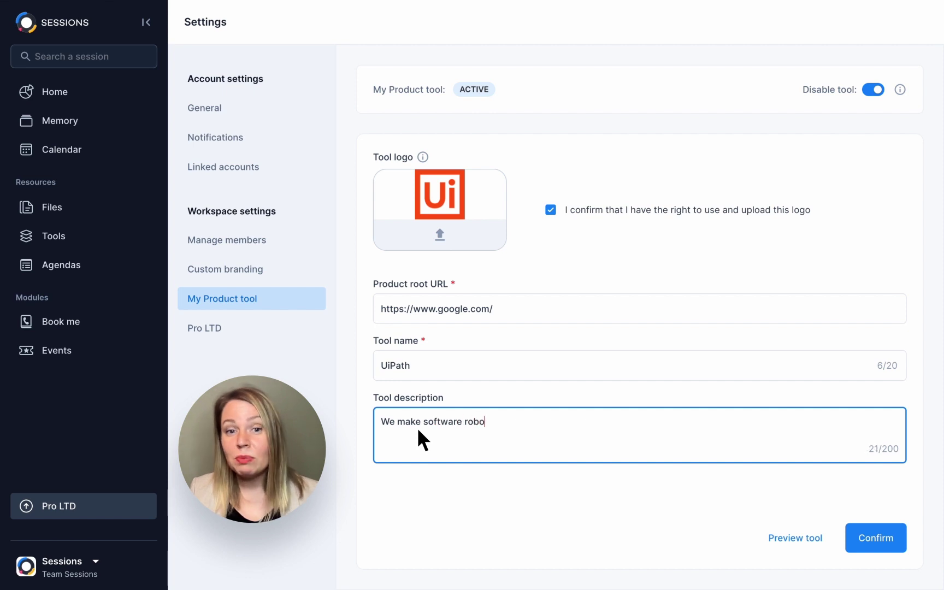
pyautogui.write("ts so people don't have to")
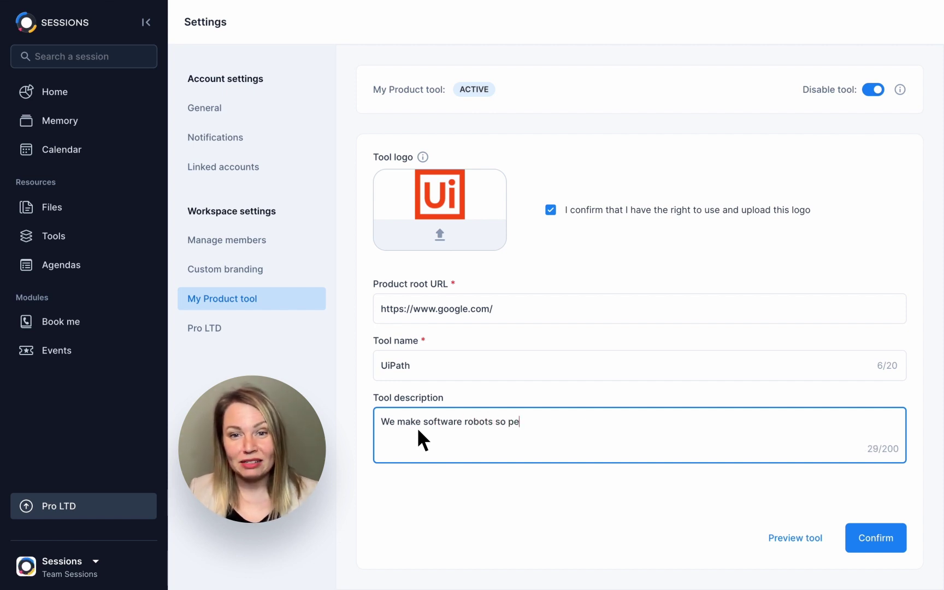
pyautogui.write(' be robots.')
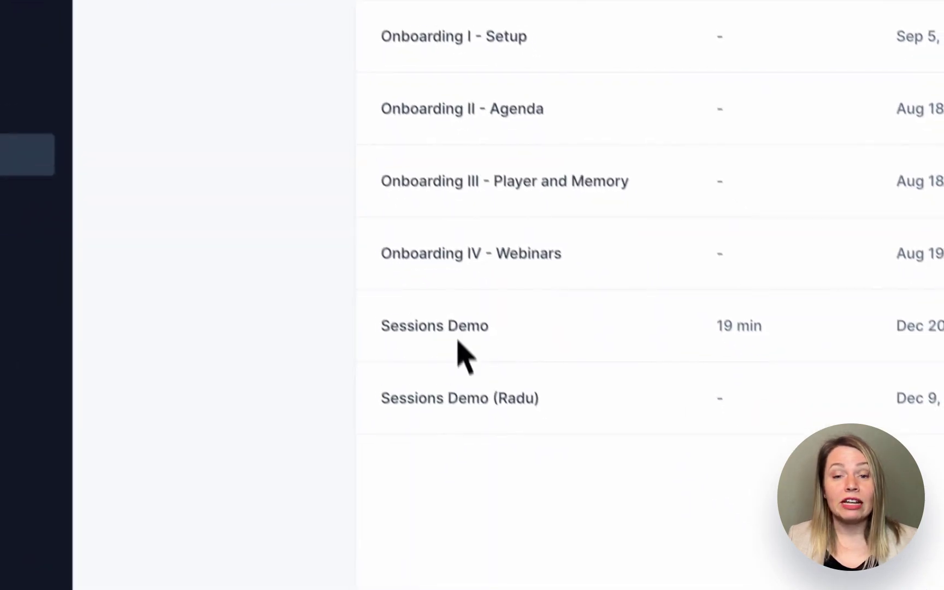
# Join the Sessions Demo call and browse the Embed a tool options
pyautogui.click(459, 354)
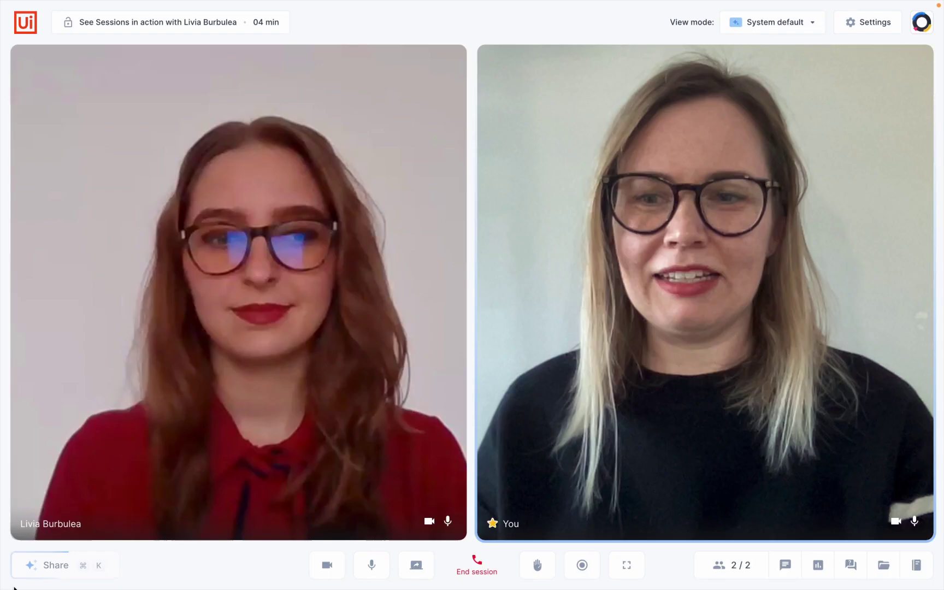
pyautogui.click(24, 559)
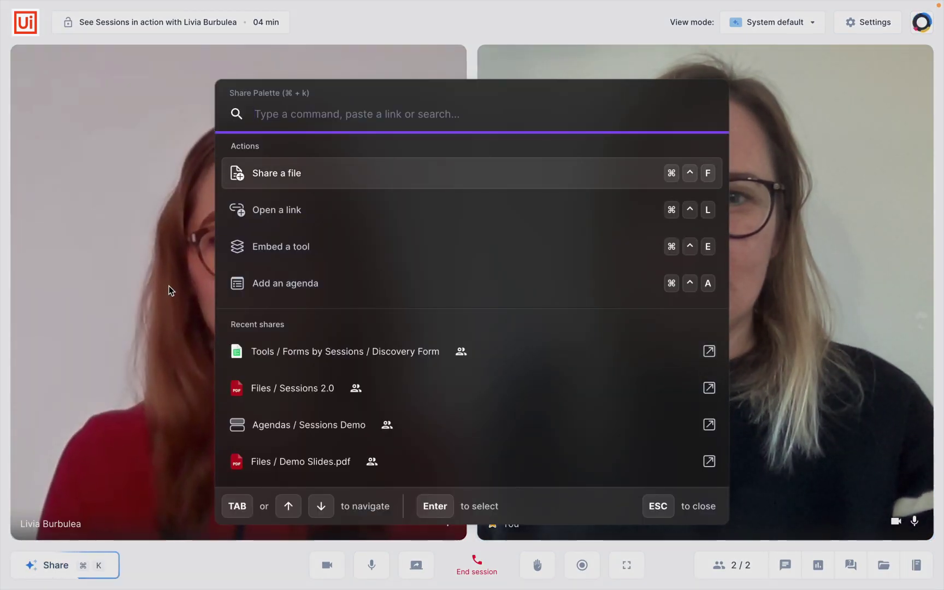
pyautogui.click(238, 245)
pyautogui.scroll(-6, 338, 376)
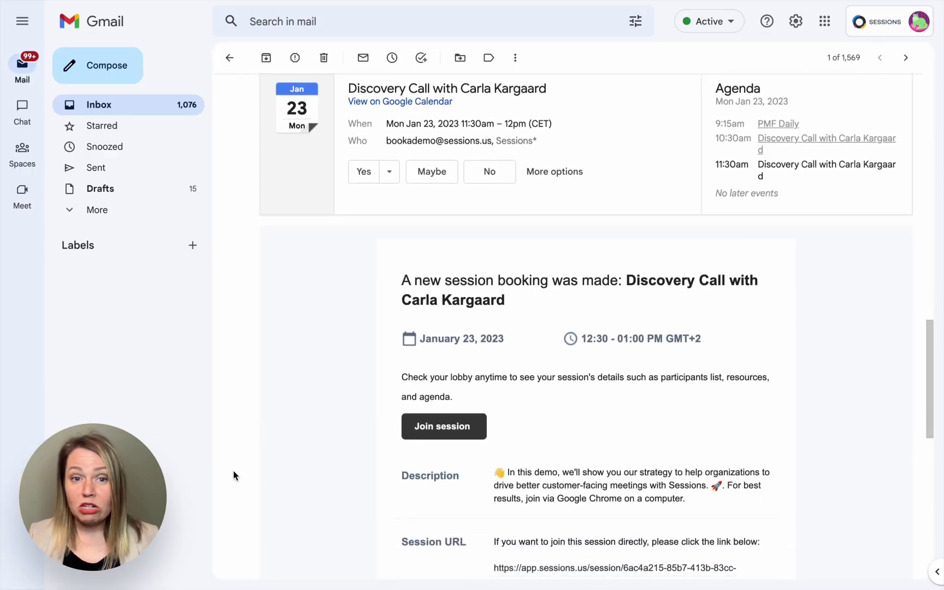
pyautogui.scroll(-3, 233, 470)
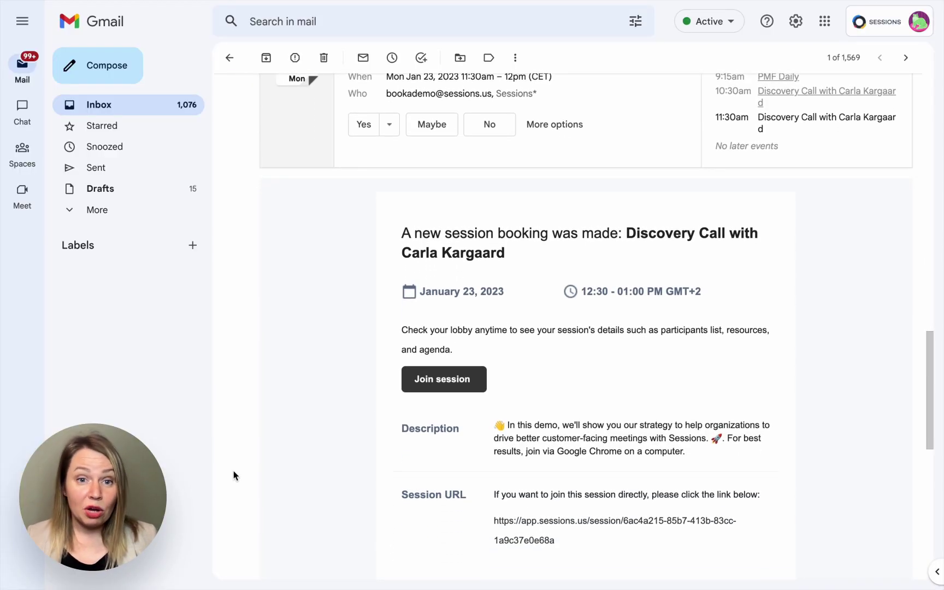
pyautogui.scroll(-4, 233, 476)
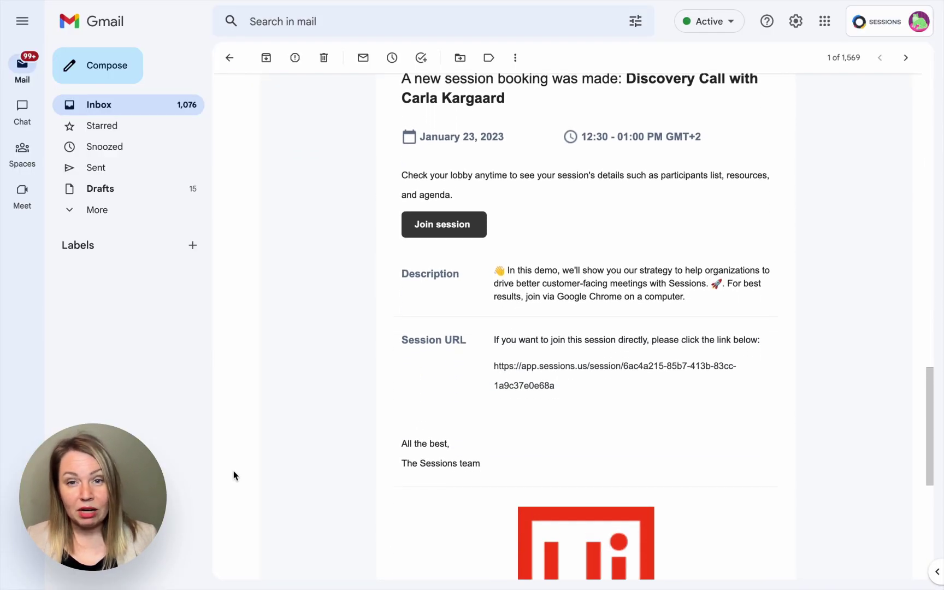
pyautogui.scroll(-5, 233, 473)
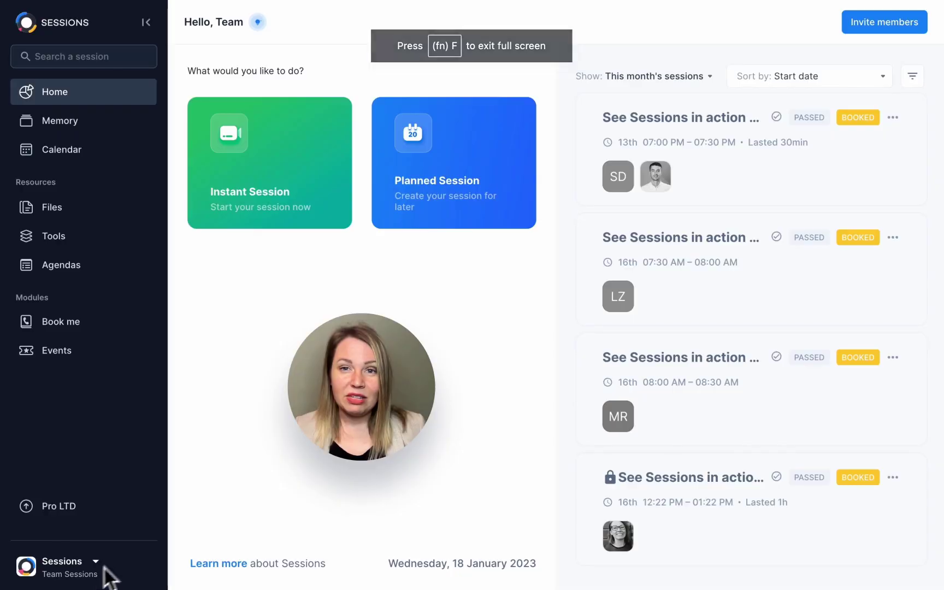
# Enable custom branding and set ui path logo.png as the company logo
pyautogui.click(95, 568)
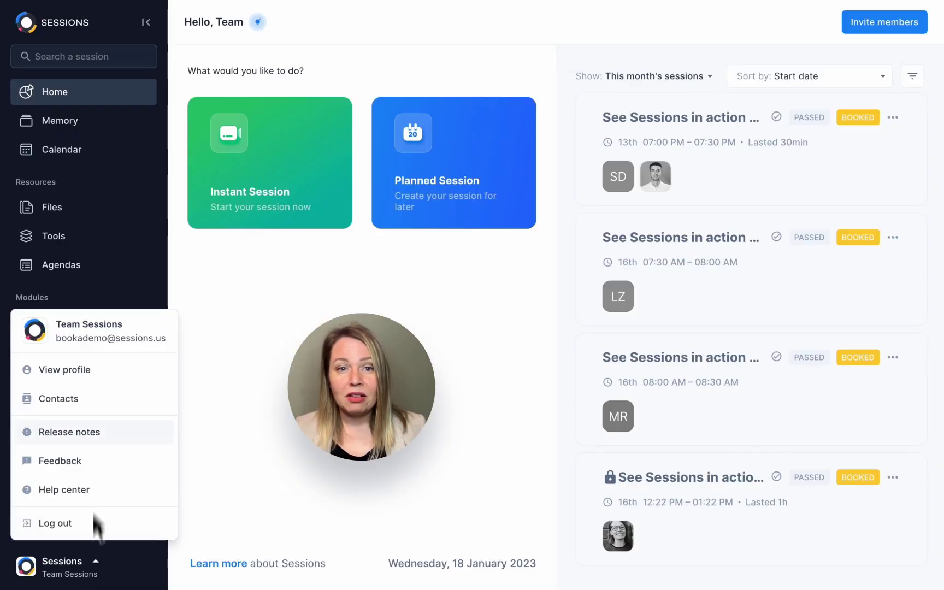
pyautogui.click(81, 377)
pyautogui.click(213, 273)
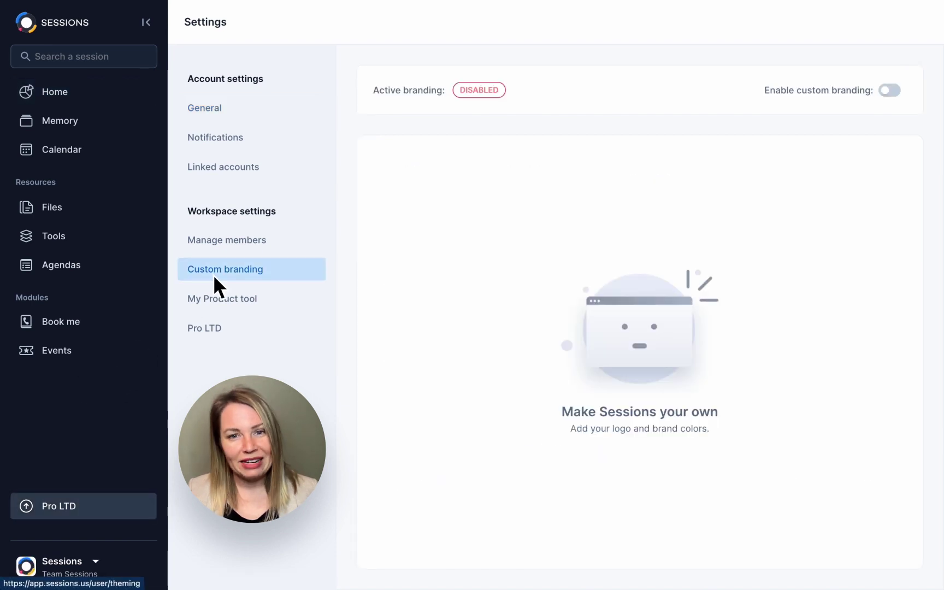
pyautogui.click(890, 90)
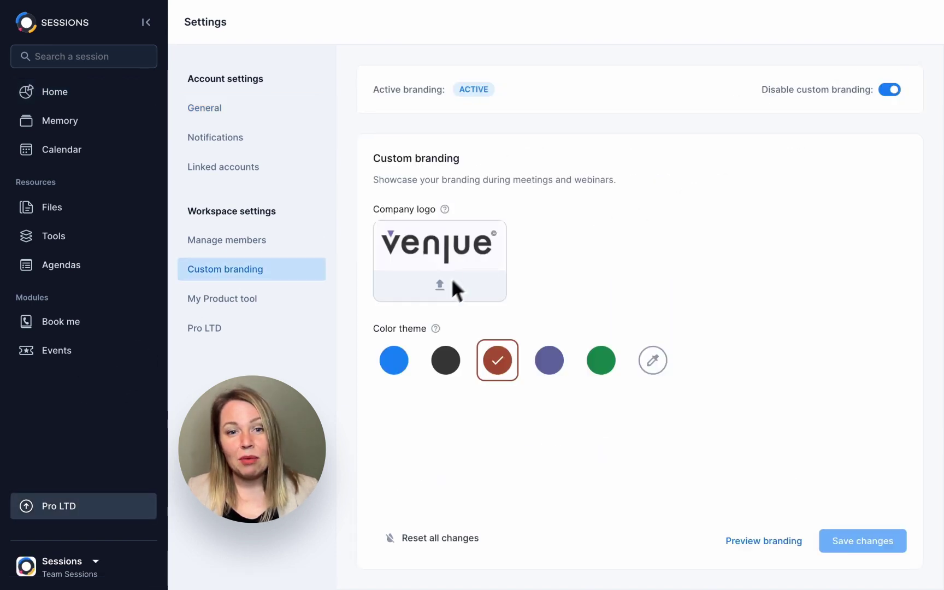
pyautogui.click(451, 278)
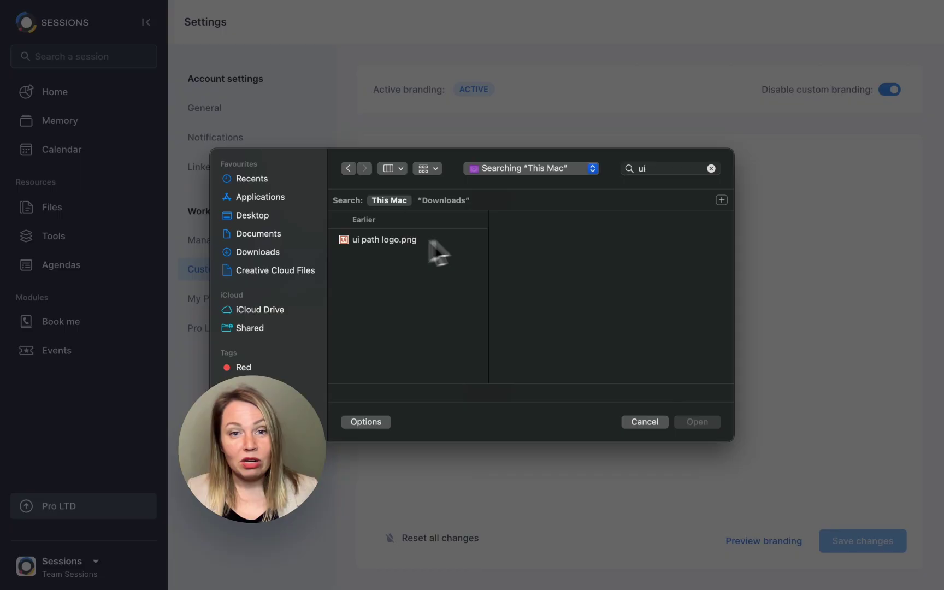
pyautogui.click(411, 240)
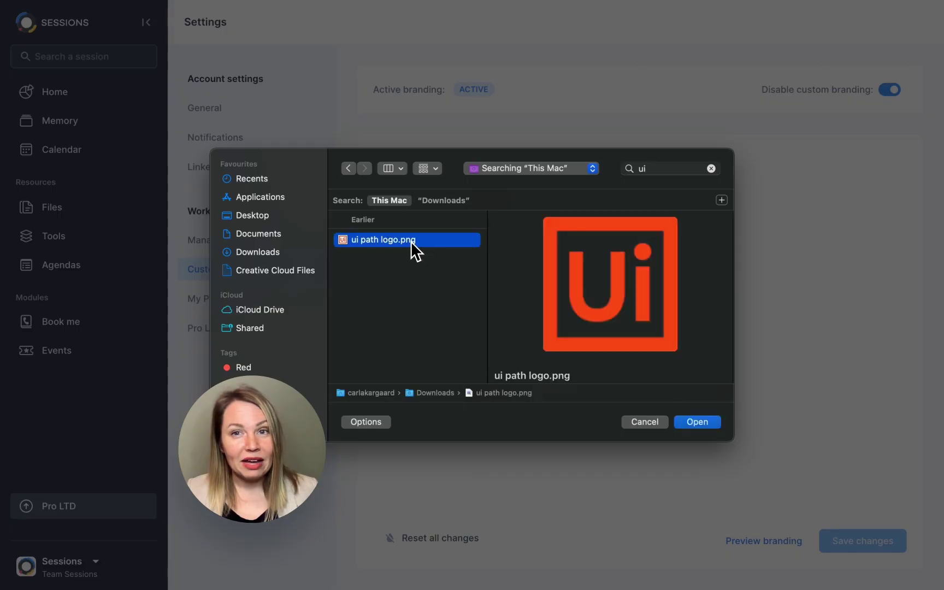
pyautogui.click(703, 426)
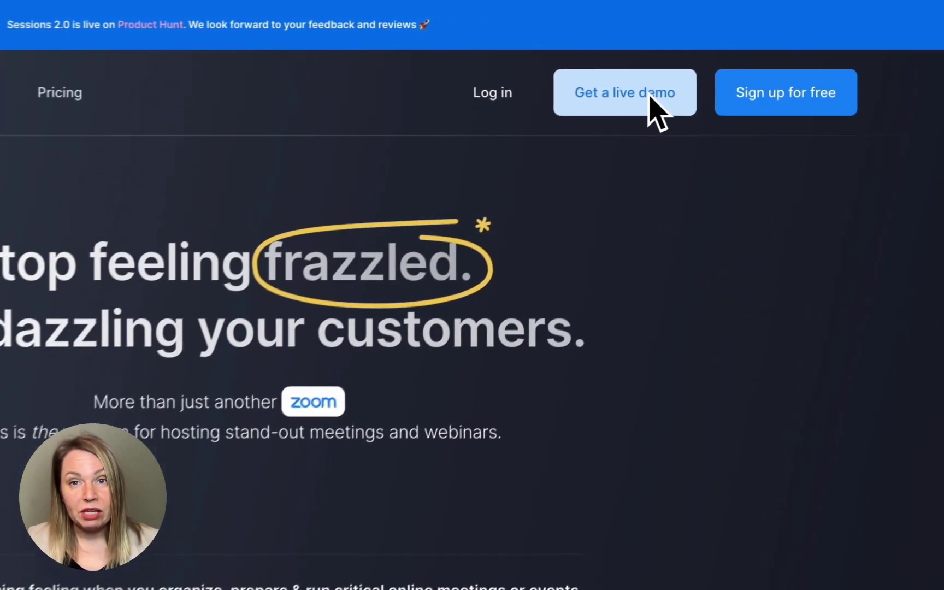
# Book the 18 January 03:00 PM live demo and schedule it as a session
pyautogui.click(650, 97)
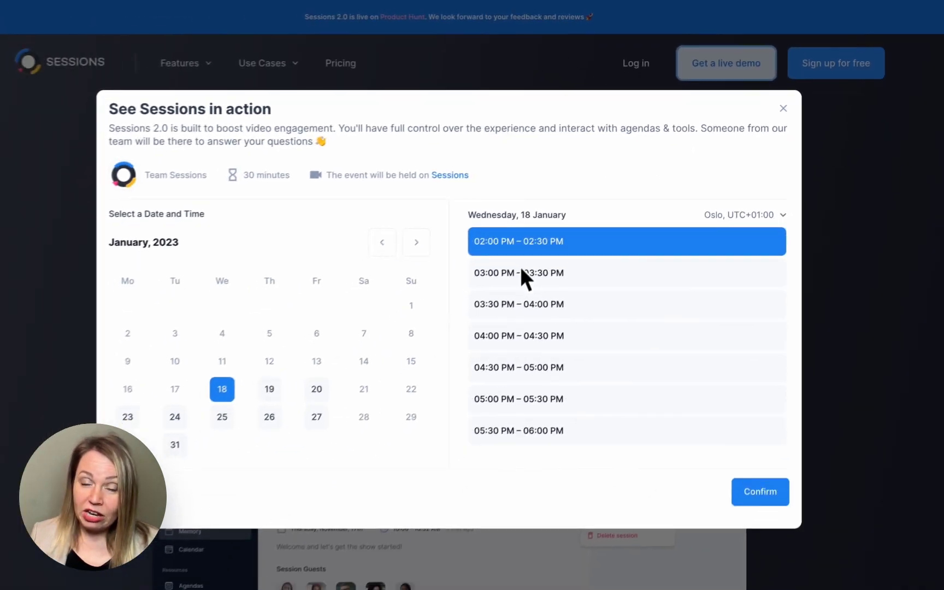
pyautogui.click(357, 381)
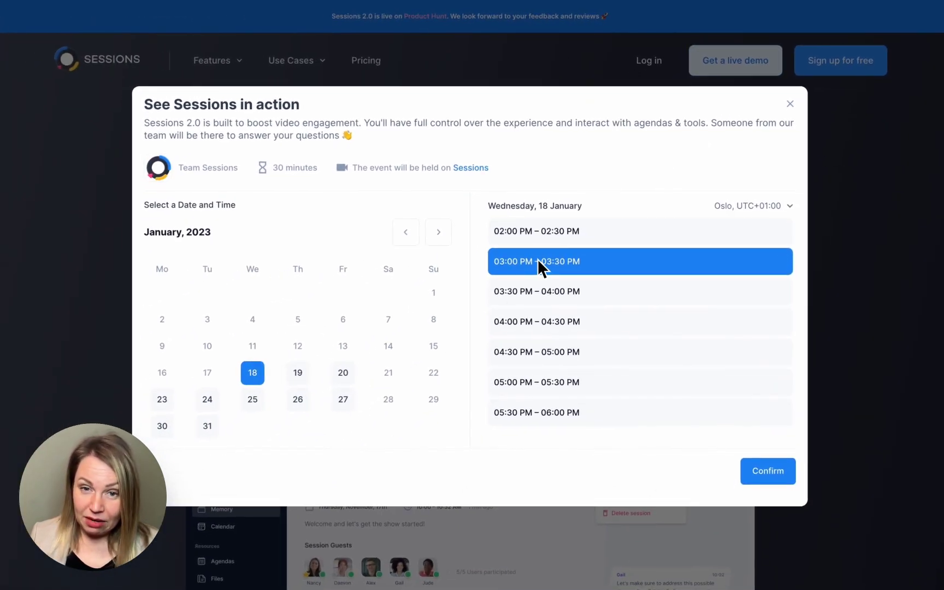
pyautogui.click(759, 473)
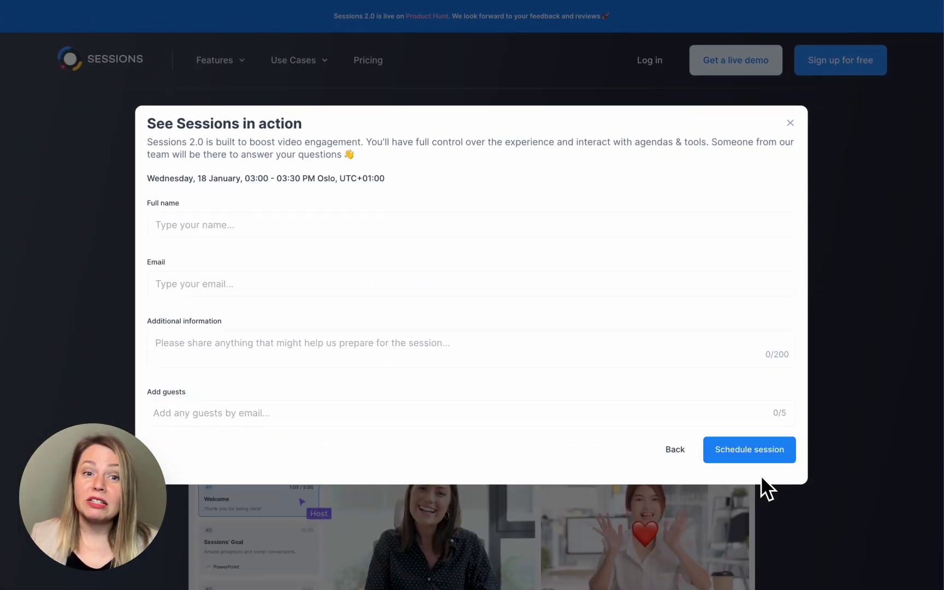
pyautogui.click(277, 232)
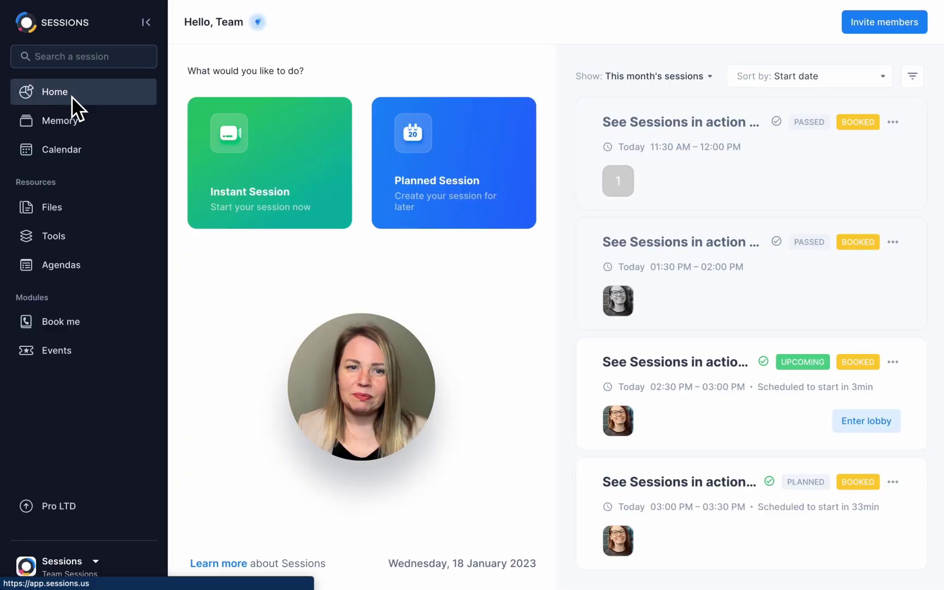
# Create a 30-minute 'Sessions Demo' booking page using No weekends and the Sessions Demo agenda
pyautogui.click(55, 325)
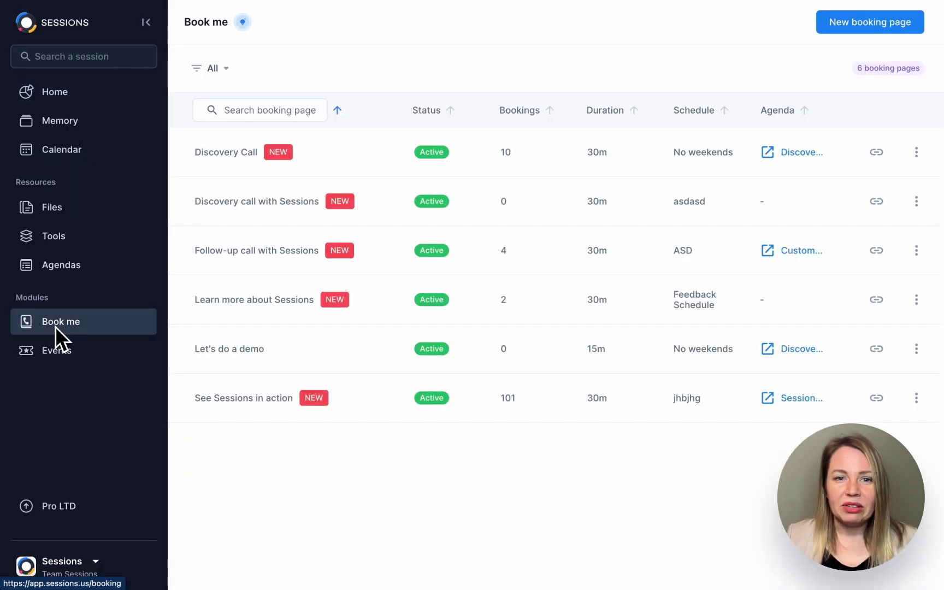
pyautogui.click(884, 25)
pyautogui.write('Sessions Demo')
pyautogui.click(446, 198)
pyautogui.click(526, 261)
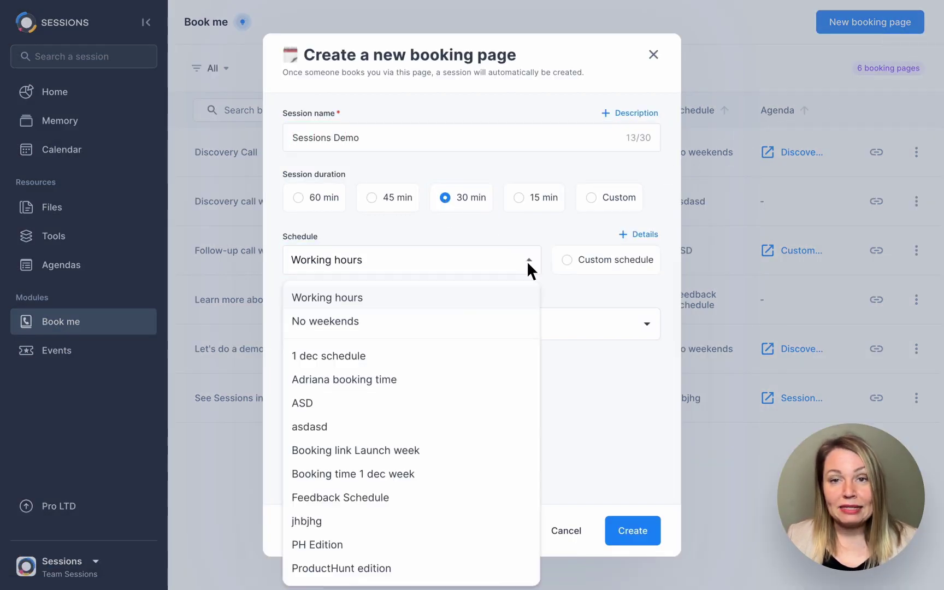
pyautogui.click(462, 322)
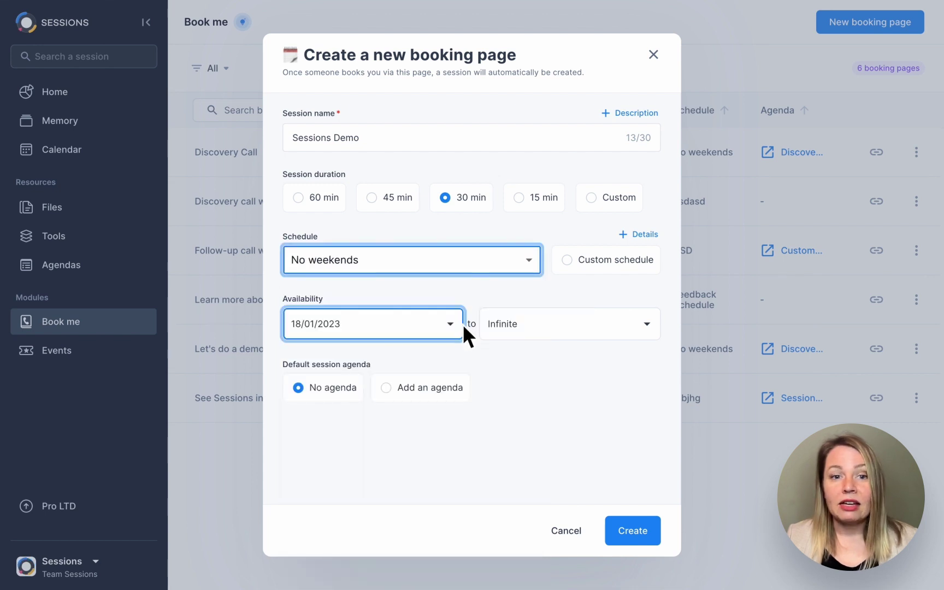
pyautogui.click(387, 388)
pyautogui.click(632, 432)
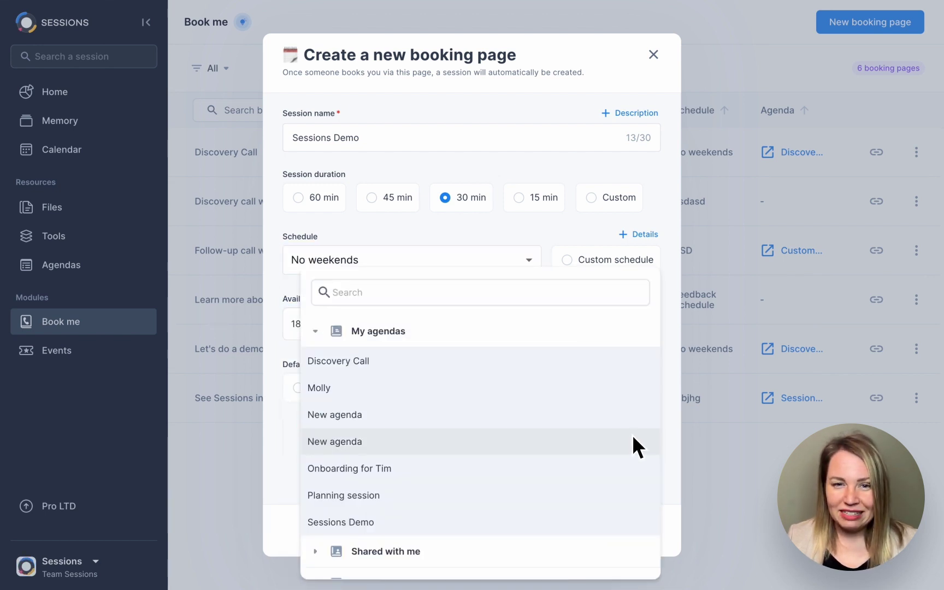
pyautogui.click(410, 522)
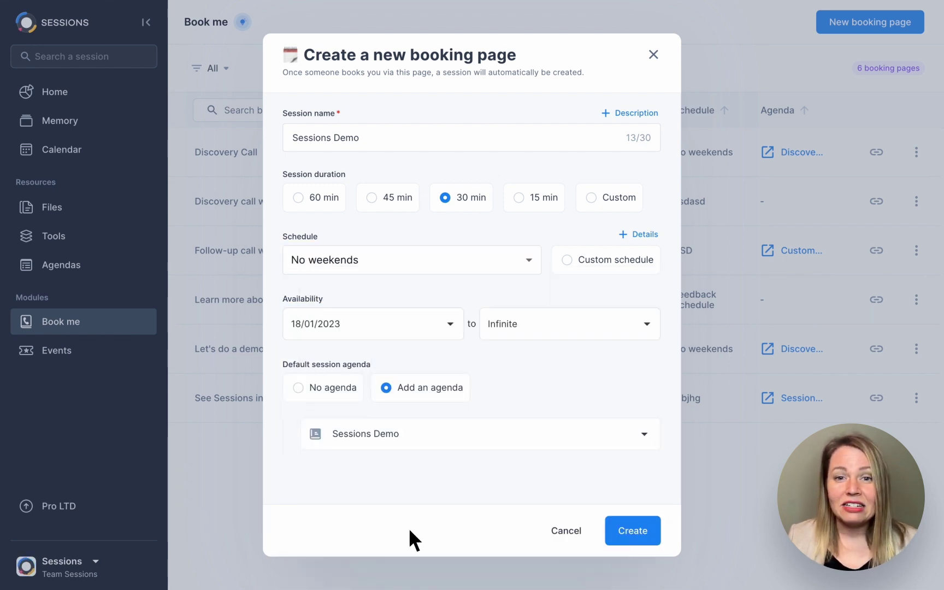
pyautogui.click(628, 531)
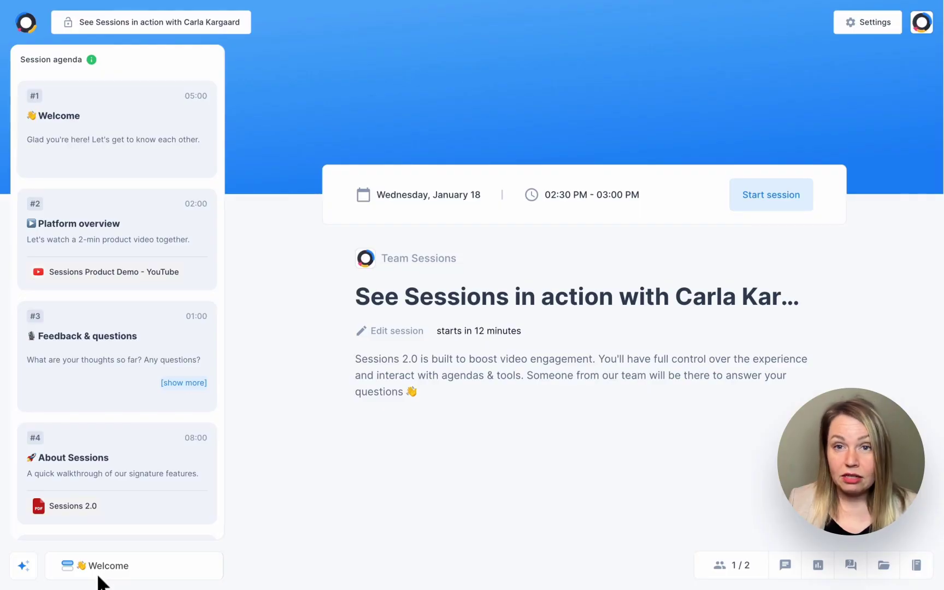
# Hide and then re-show the Session agenda panel beside the Sessions Demo booking page
pyautogui.click(100, 571)
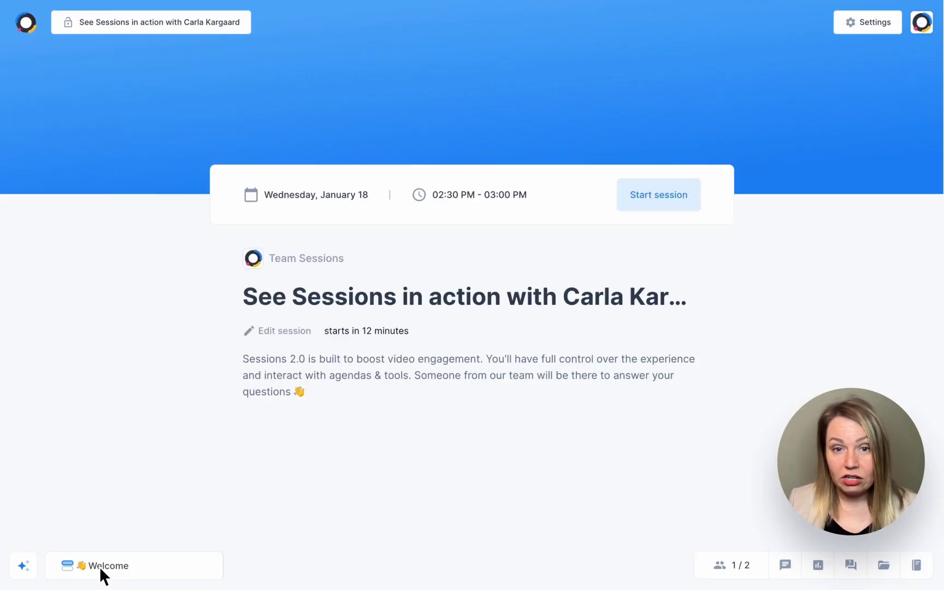
pyautogui.click(101, 569)
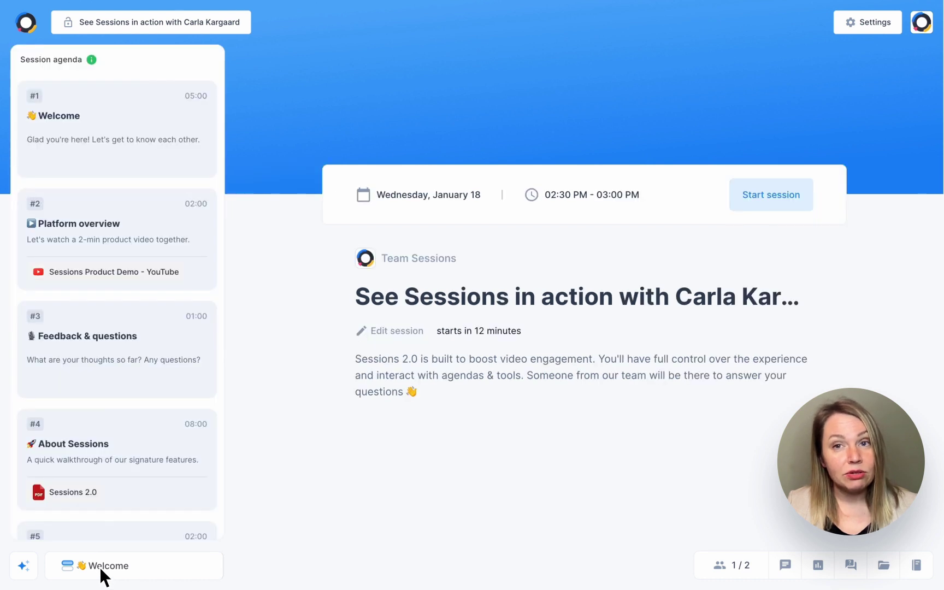
pyautogui.click(96, 570)
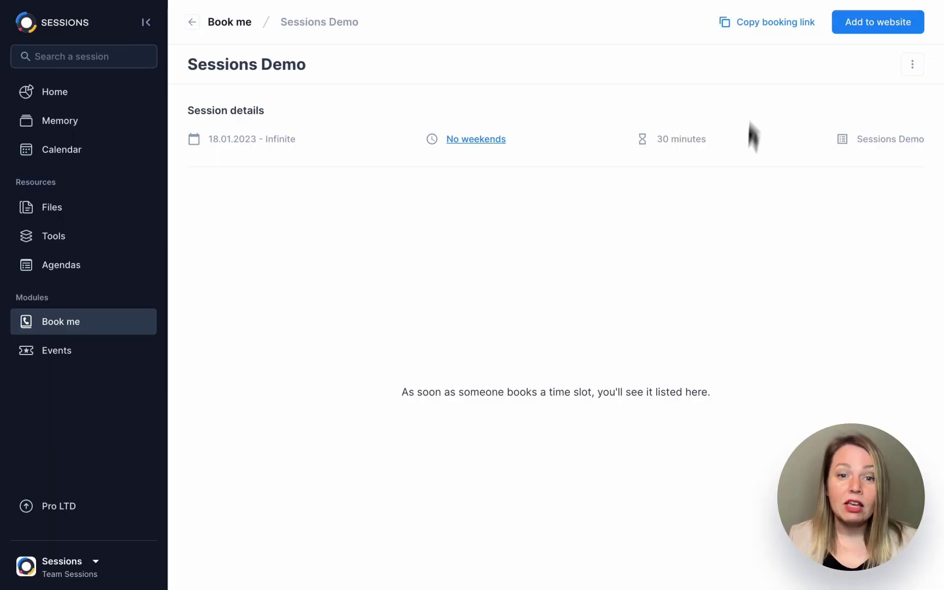
# Copy the Sessions Demo booking link, then copy the popup Embed widget code for a website
pyautogui.click(764, 30)
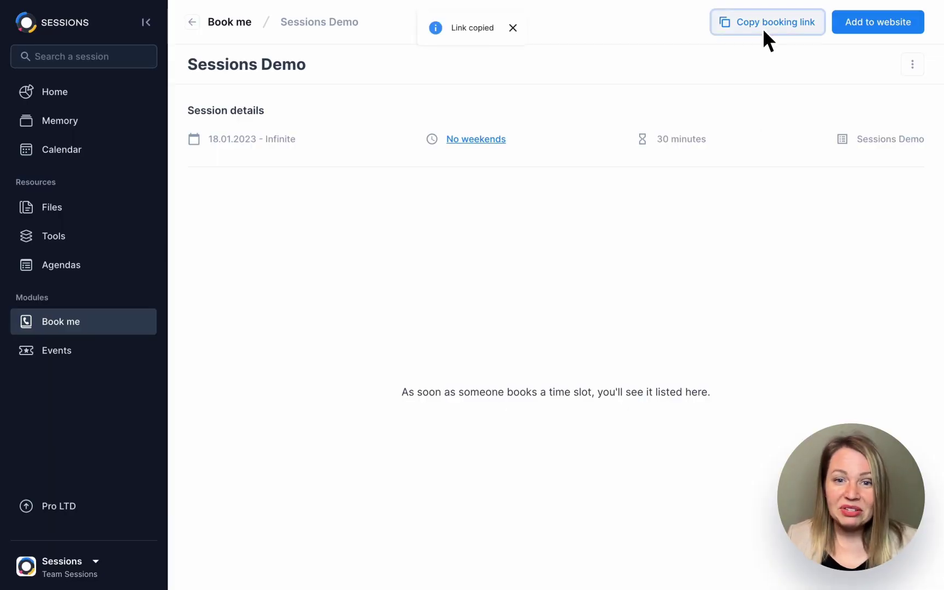
pyautogui.click(874, 24)
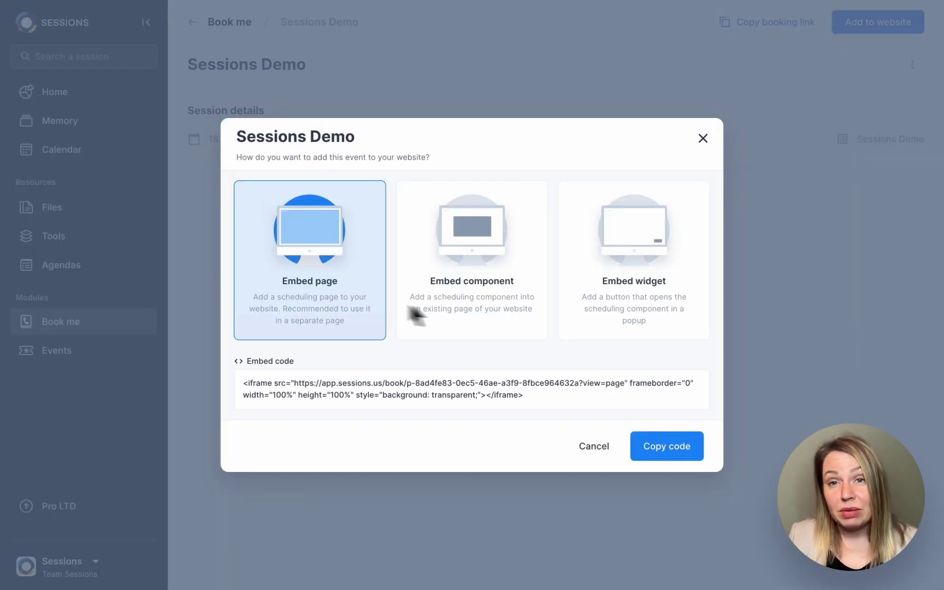
pyautogui.click(605, 318)
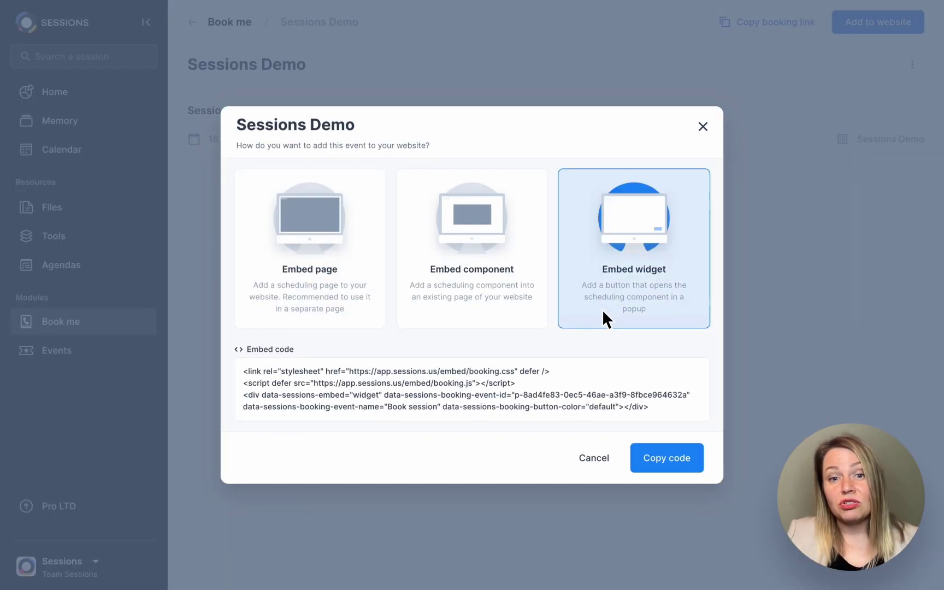
pyautogui.click(677, 455)
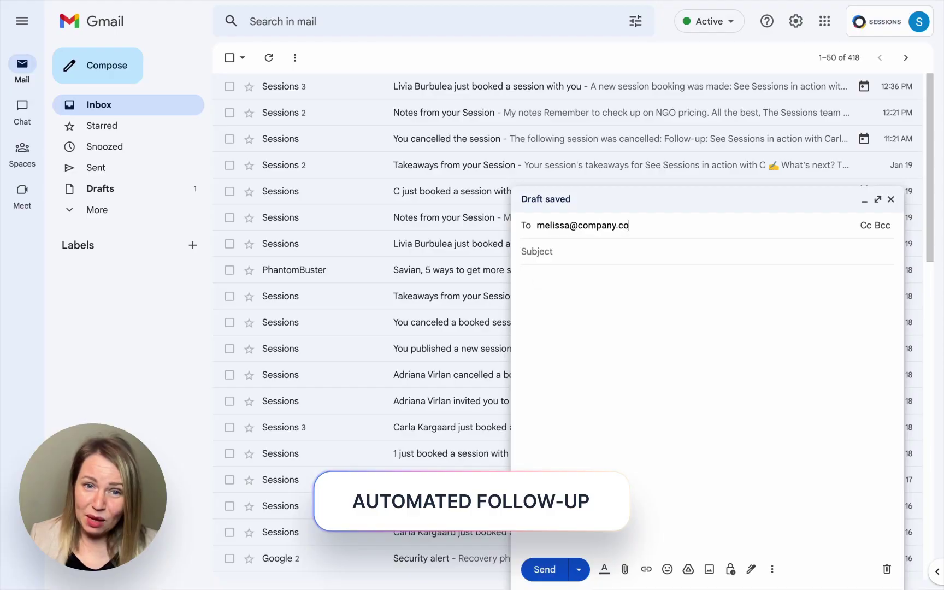
# Write a follow-up email greeting the contact: 'It was so nice to meet you… See you soon!'
pyautogui.write('i Melissa')
pyautogui.press('Return')
pyautogui.press('Return')
pyautogui.write("It was so nice to meet you and hear more about your company's needs.")
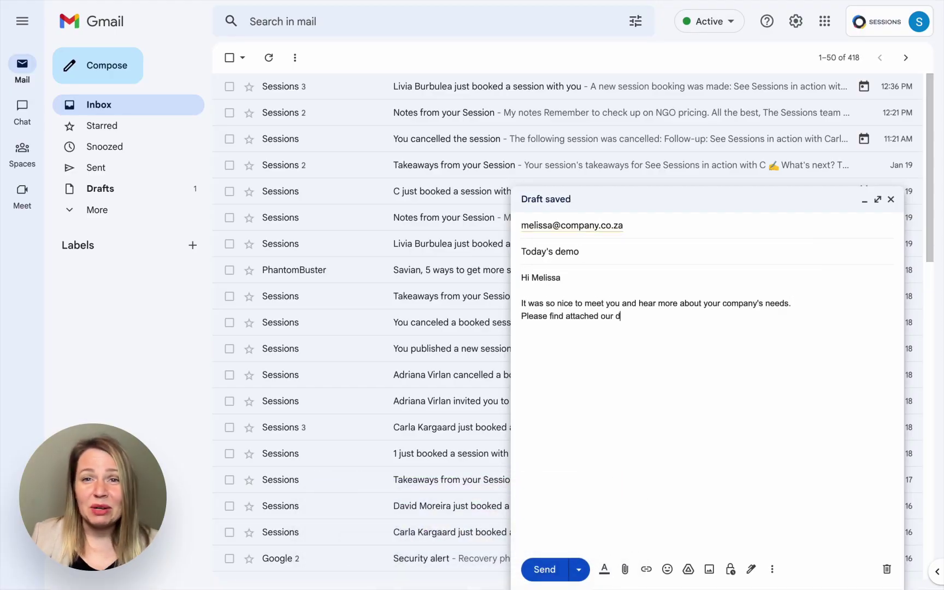
pyautogui.write('See you soon!')
pyautogui.hotkey('ctrl', 'a')
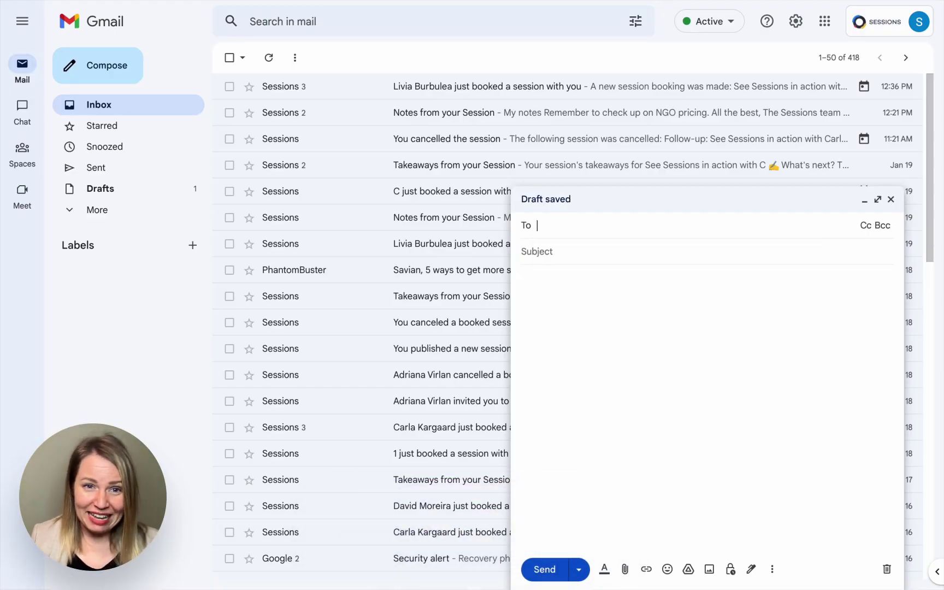
# Address a draft to the contact's e-mail and add 'Remember to follow up on NGO pricing.'
pyautogui.write('Jayden')
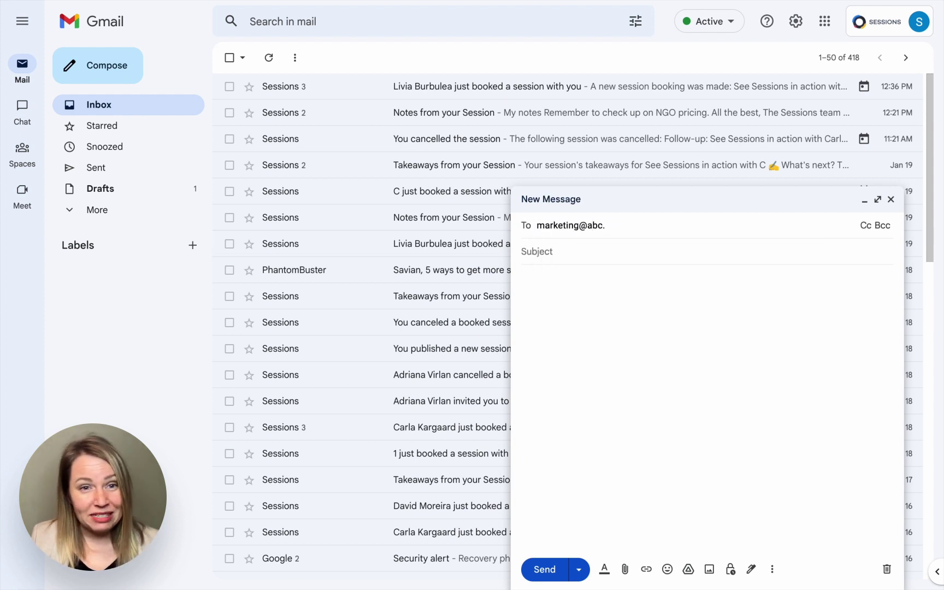
pyautogui.write('co.uk')
pyautogui.click(526, 251)
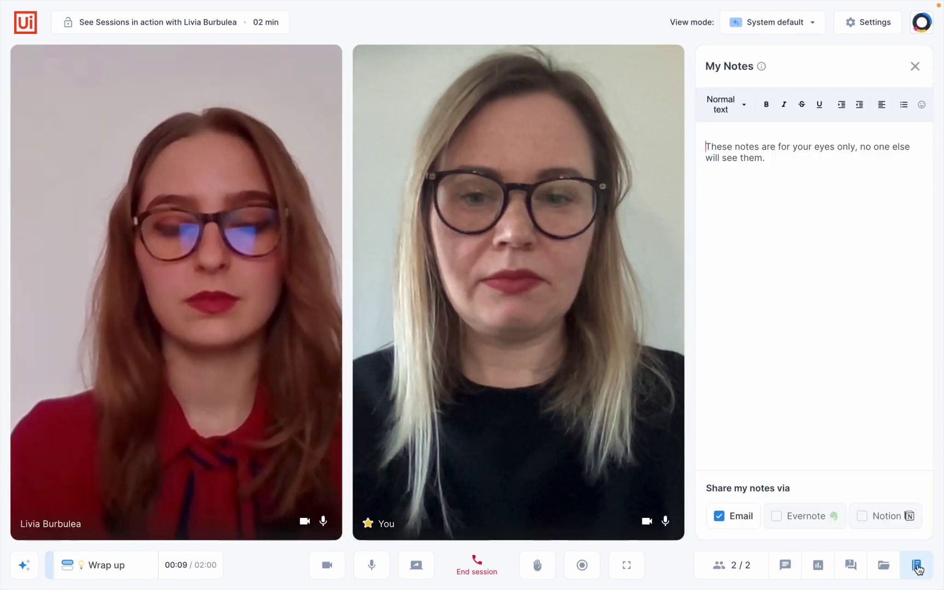
pyautogui.write('Remember to foll')
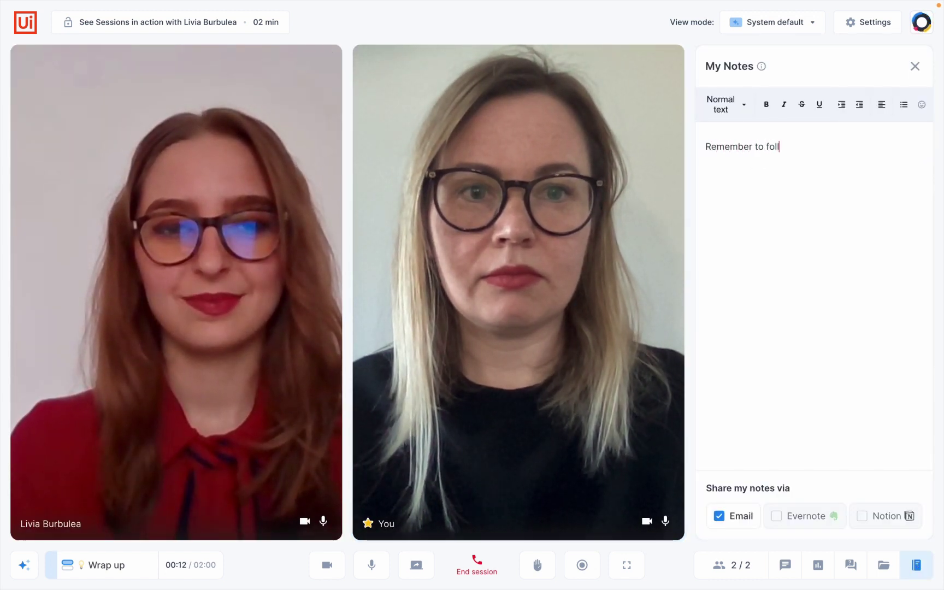
pyautogui.write('ow up on')
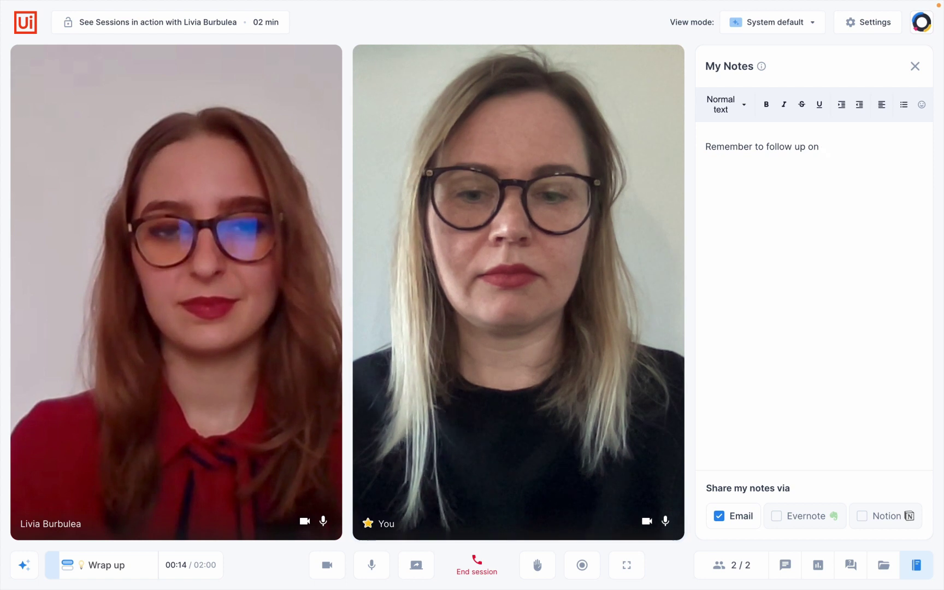
pyautogui.write(' NGO pricing.')
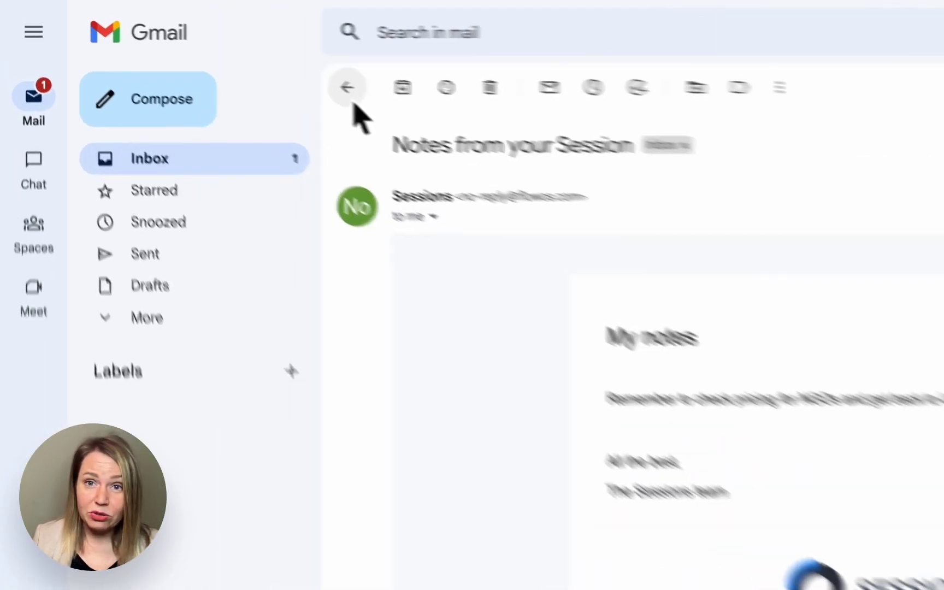
# Return to the inbox and read through the 'Takeaways from your Session' email
pyautogui.click(350, 97)
pyautogui.click(556, 171)
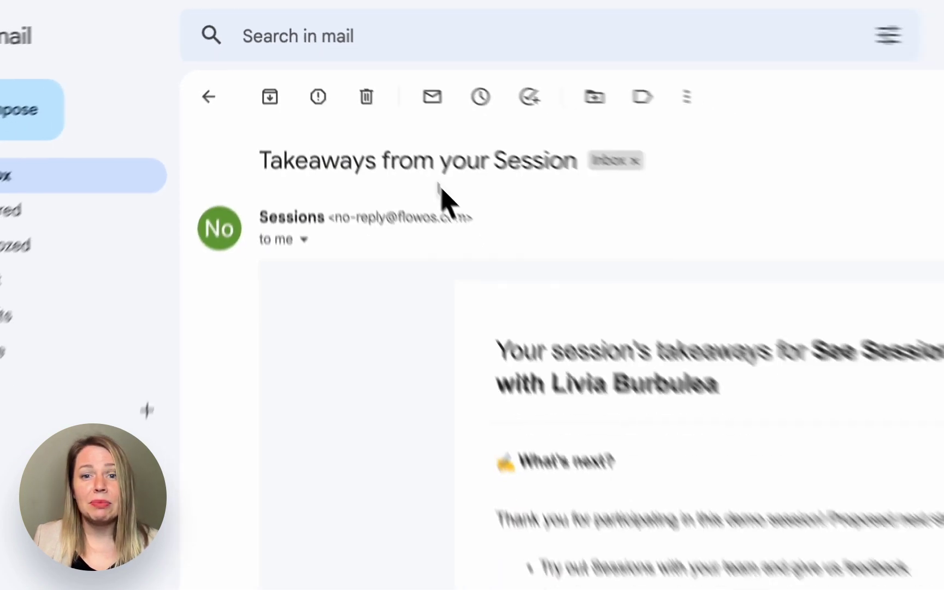
pyautogui.scroll(-2, 335, 267)
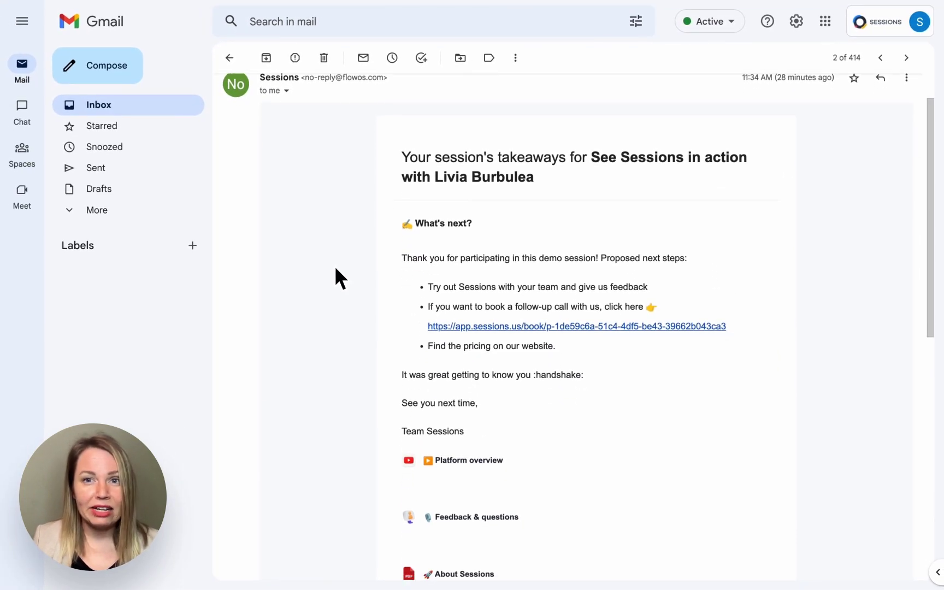
pyautogui.scroll(-3, 334, 265)
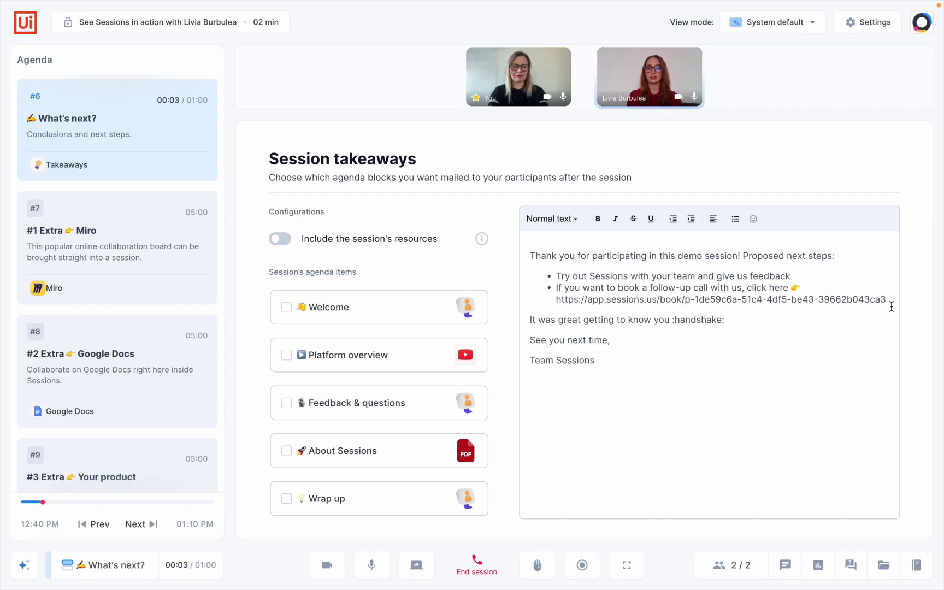
# Add a takeaways bullet 'Check out our pricing on the website.' below the booking link
pyautogui.click(891, 307)
pyautogui.press('Return')
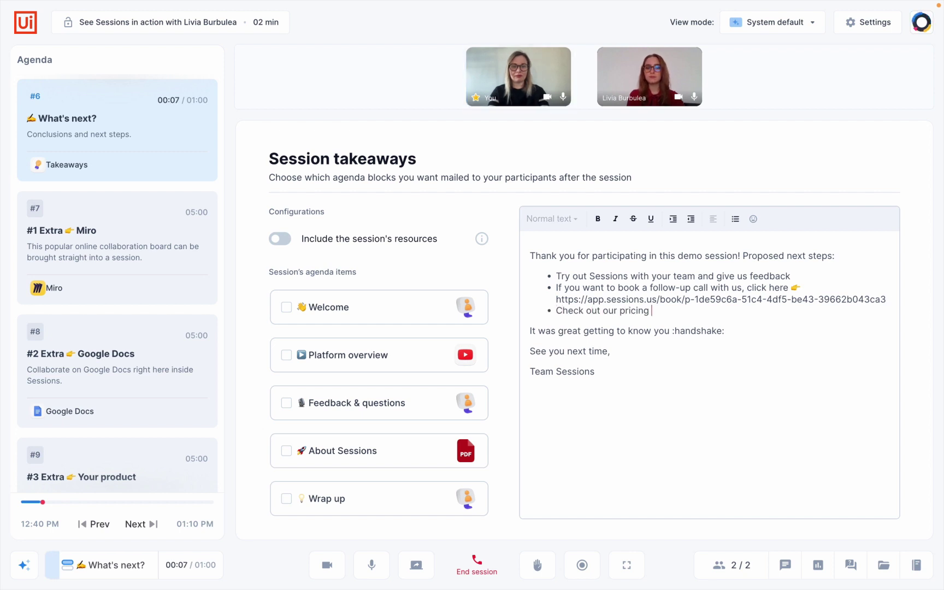
pyautogui.write('Check out our pricing on the website.')
# Include the session's resources, adding Platform overview and About Sessions
pyautogui.click(280, 239)
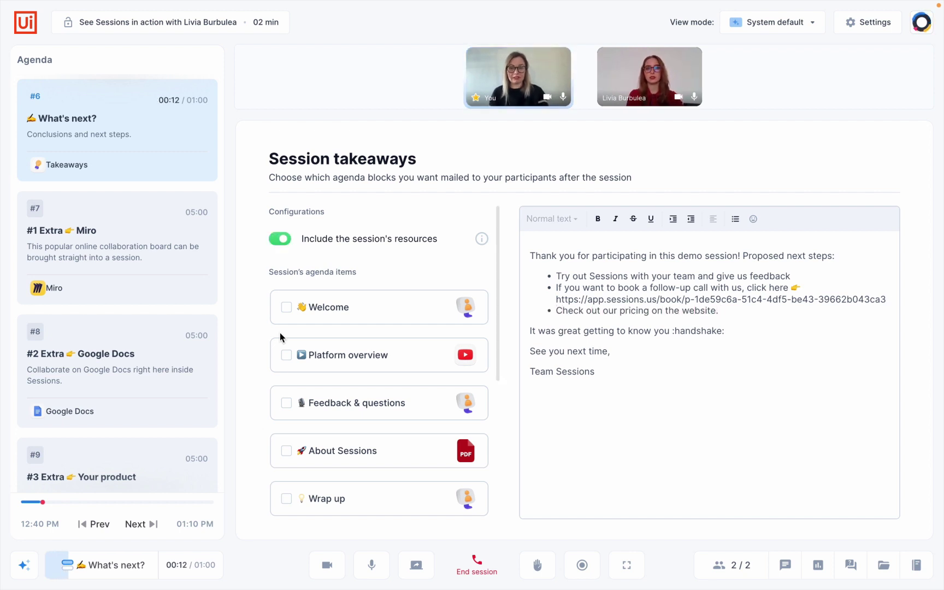
pyautogui.click(286, 354)
pyautogui.click(286, 451)
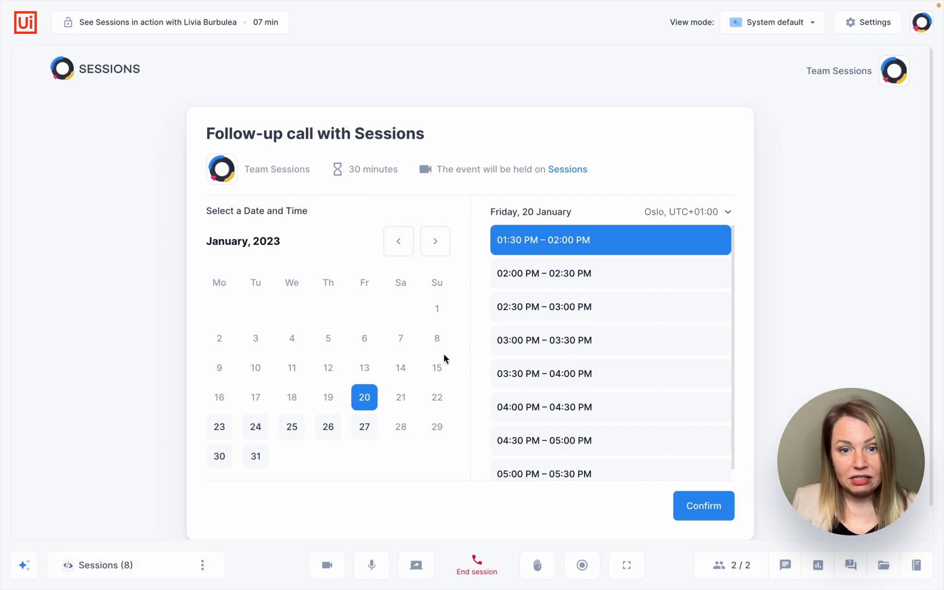
# Schedule the follow-up for Friday 27 January, 08:30–09:00 AM, and paste the booking page link into the call
pyautogui.click(365, 429)
pyautogui.click(590, 280)
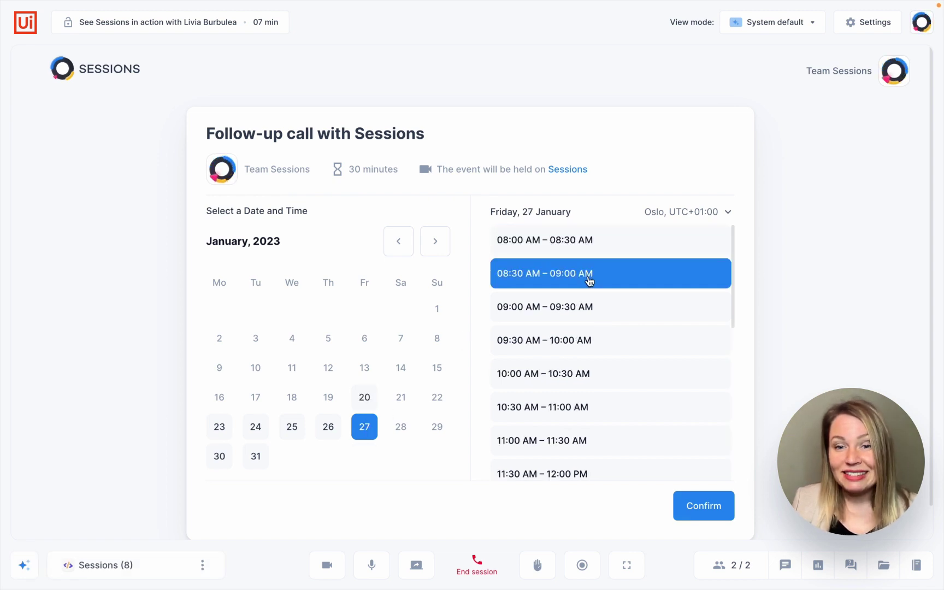
pyautogui.click(733, 494)
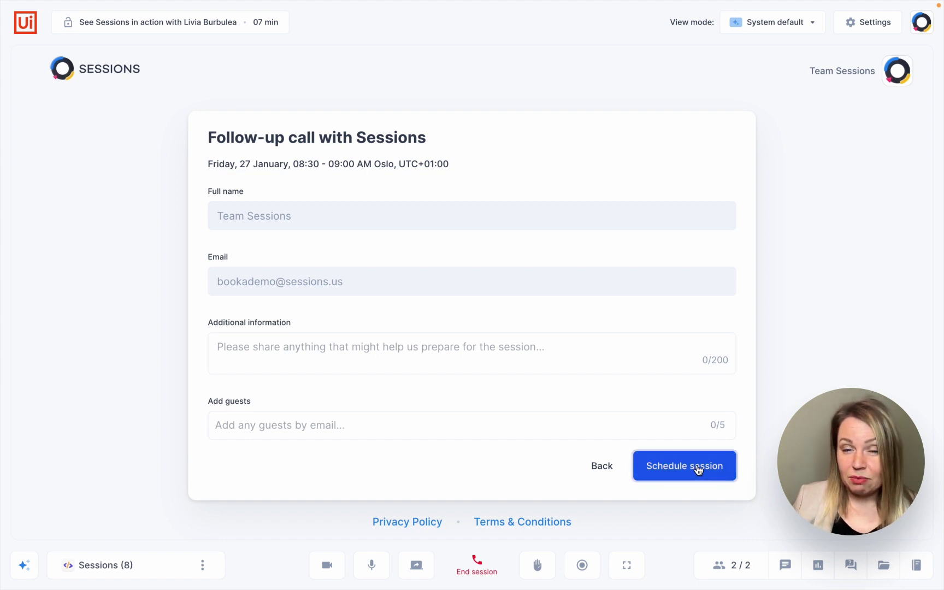
pyautogui.click(48, 567)
pyautogui.press('super+v')
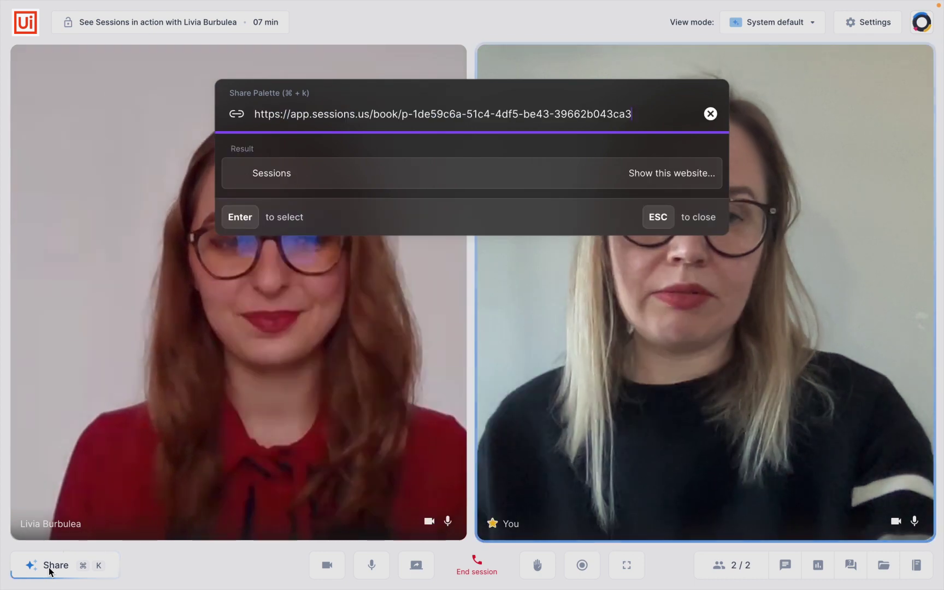
pyautogui.press('Return')
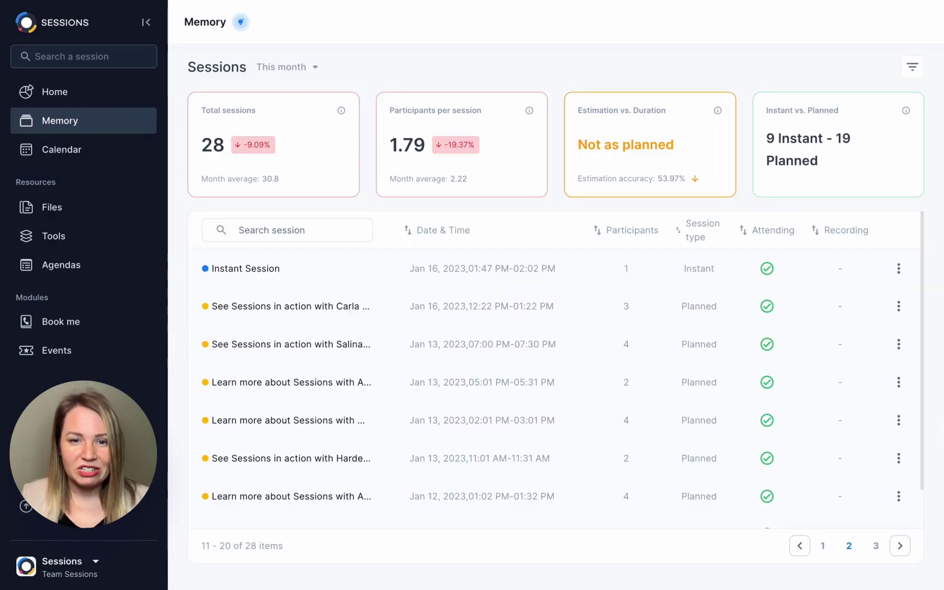
# Review the second past session in Memory and plan its follow-up for Friday, January 20, 02:30–02:45 PM
pyautogui.click(898, 307)
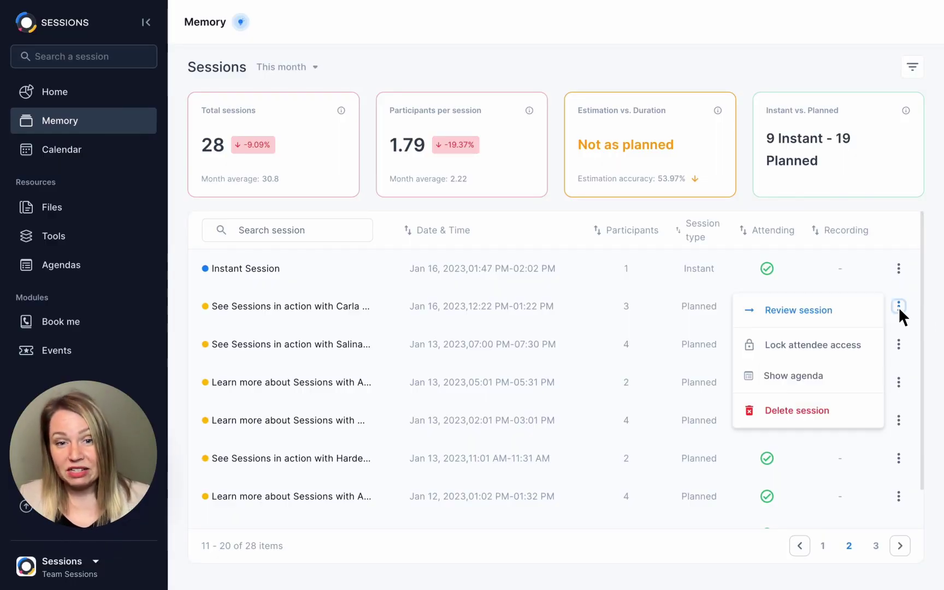
pyautogui.click(830, 314)
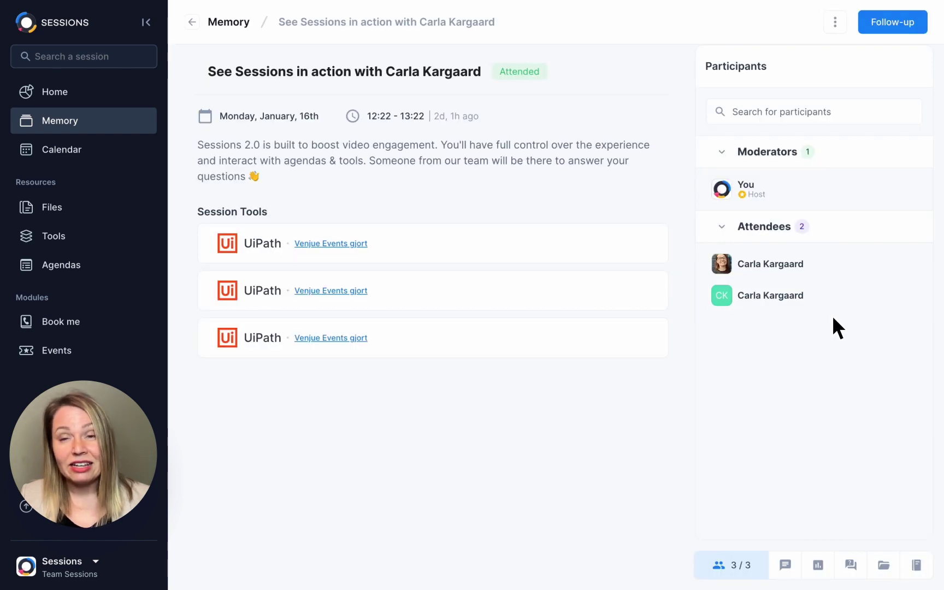
pyautogui.click(892, 25)
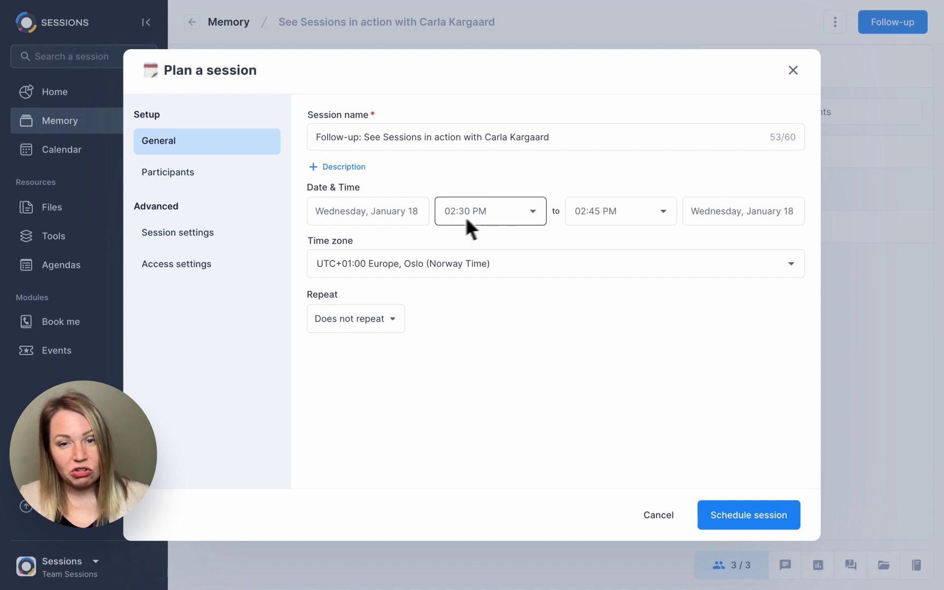
pyautogui.click(422, 211)
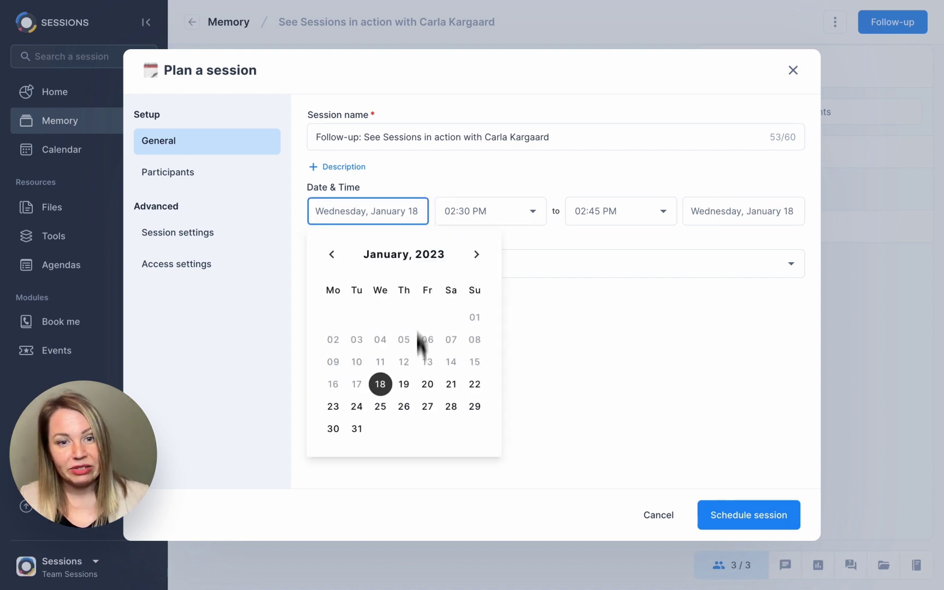
pyautogui.click(427, 384)
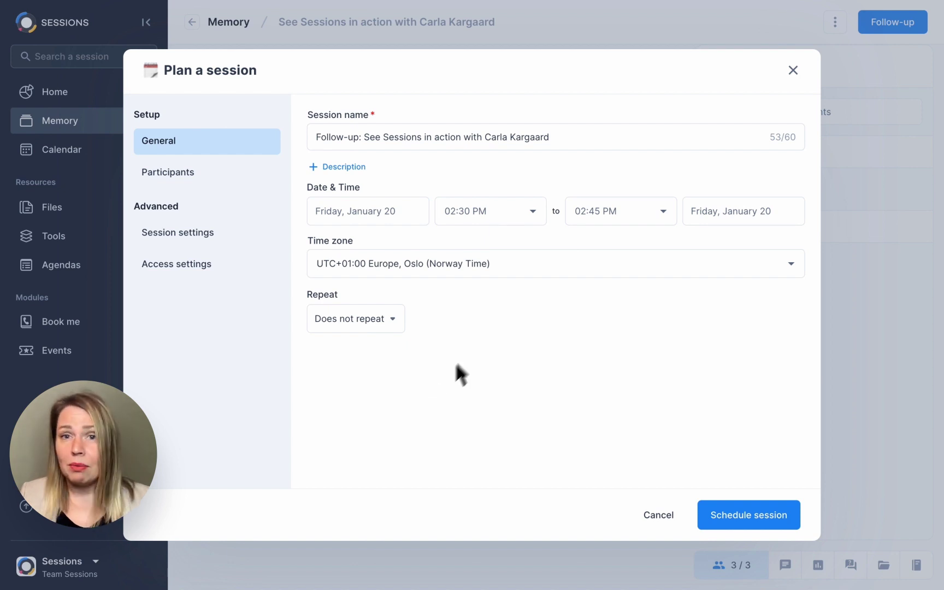